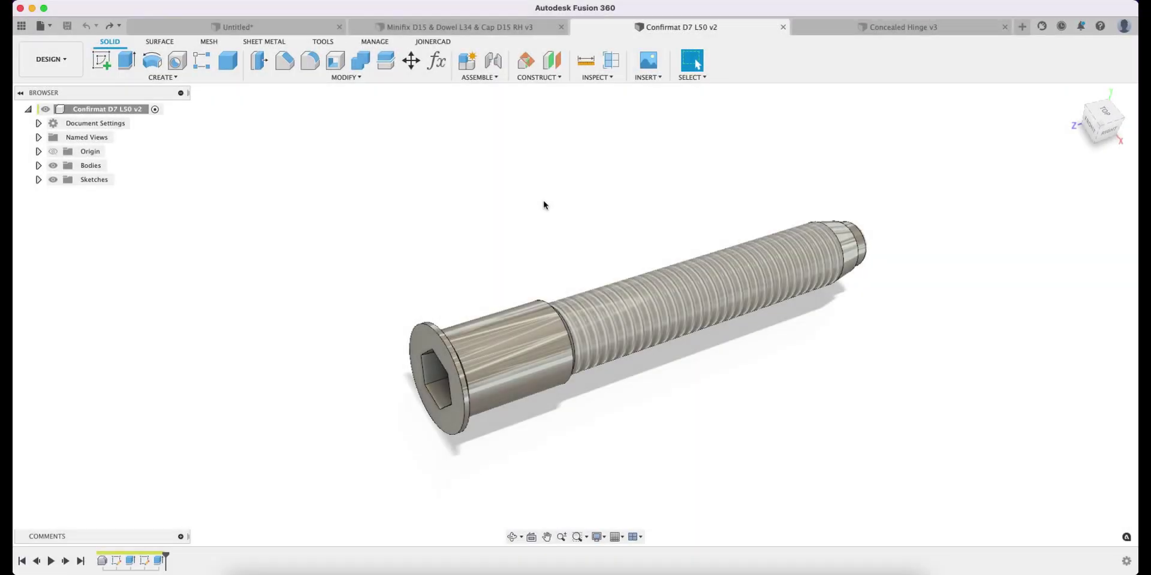
Expand the screw's Bodies folder and make the Hole body visible alongside Body1
click(71, 166)
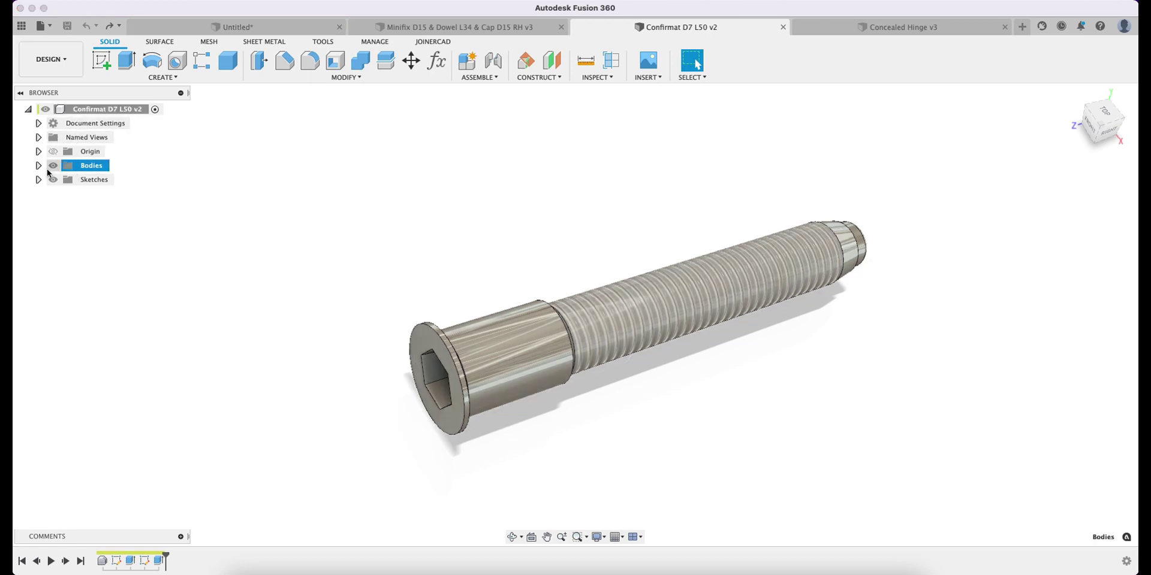
click(39, 167)
click(95, 178)
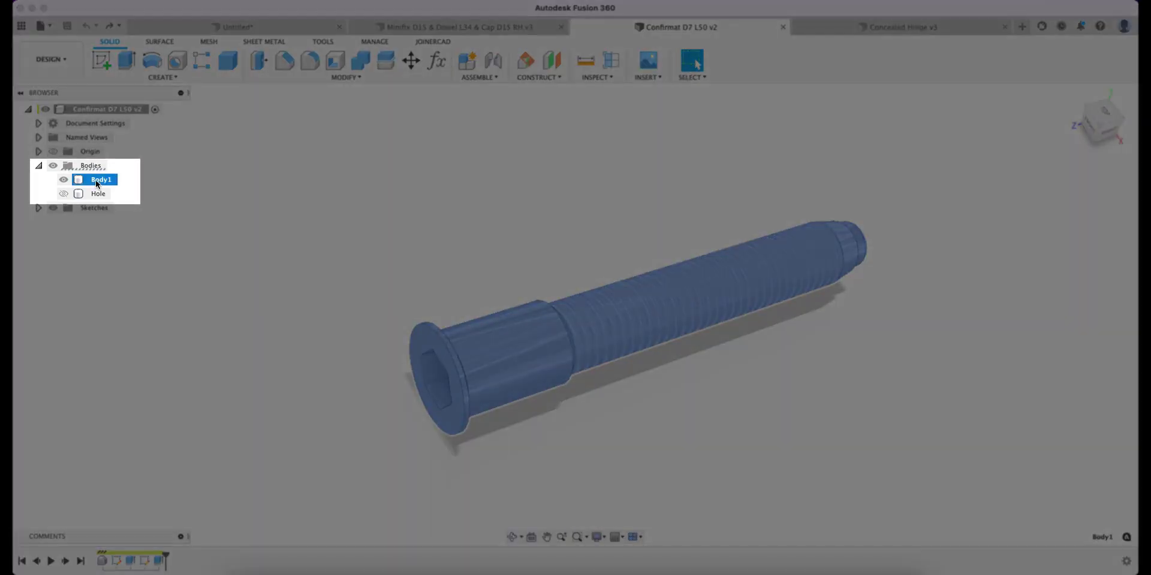
click(91, 194)
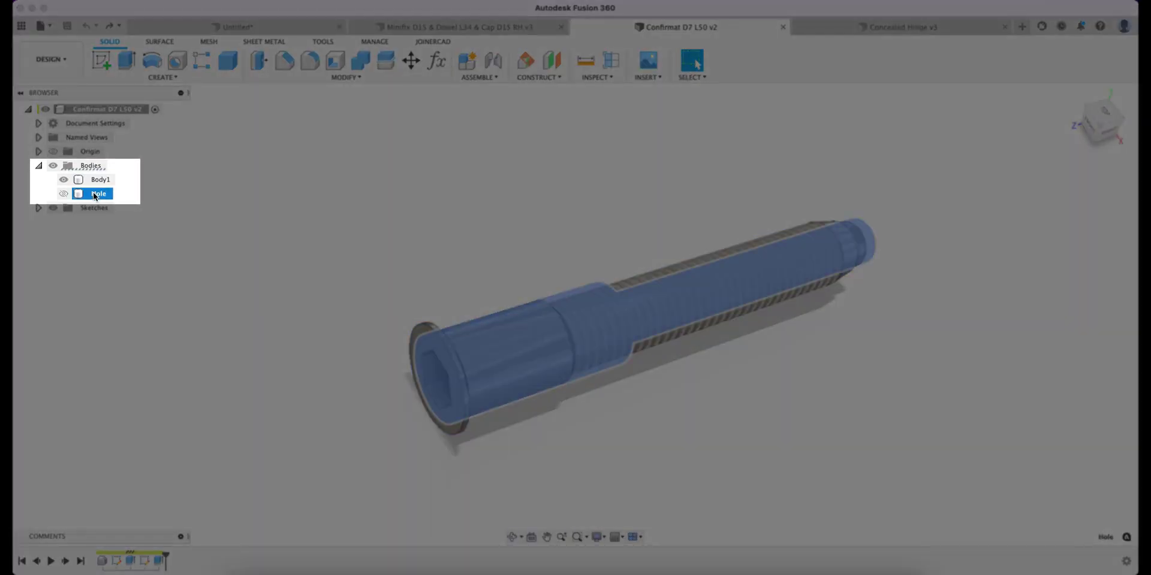
click(63, 193)
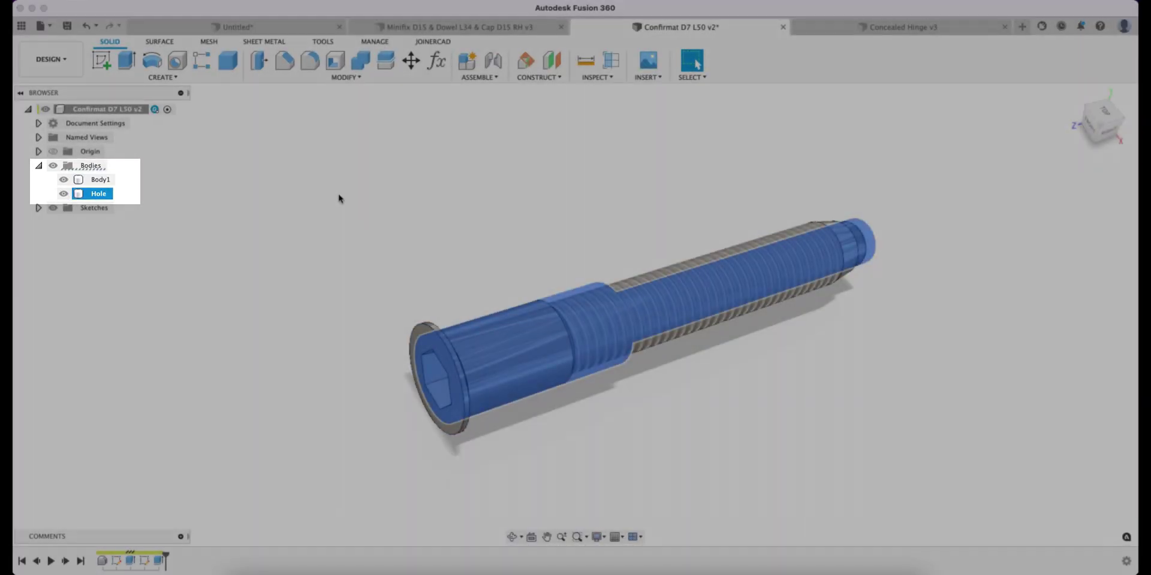
click(338, 195)
Make the Hole body semi-transparent through Opacity Control
right_click(89, 195)
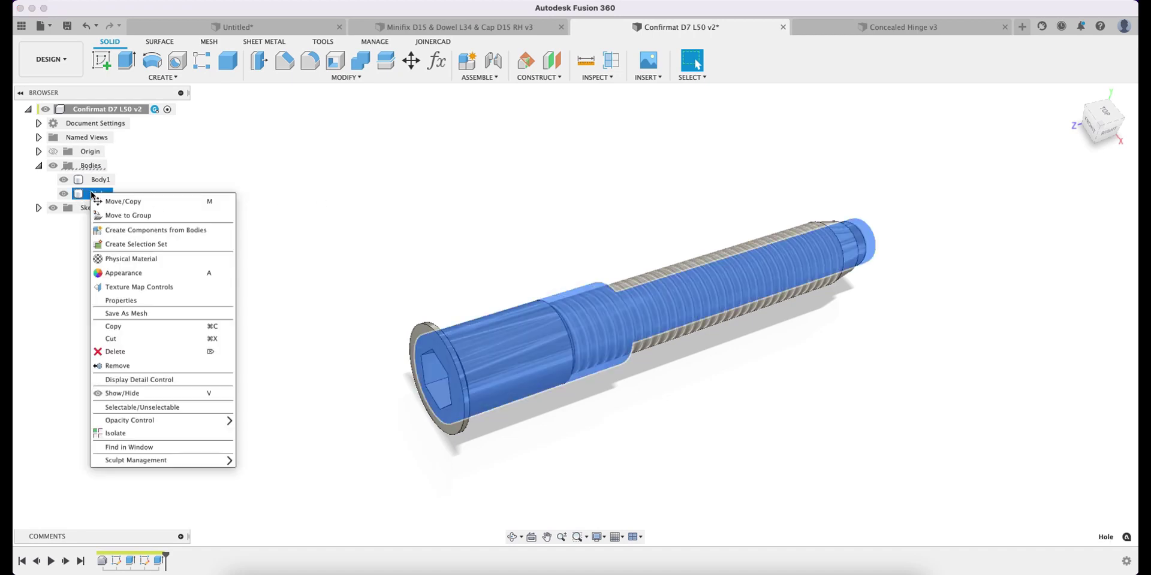
mouse_move(204, 421)
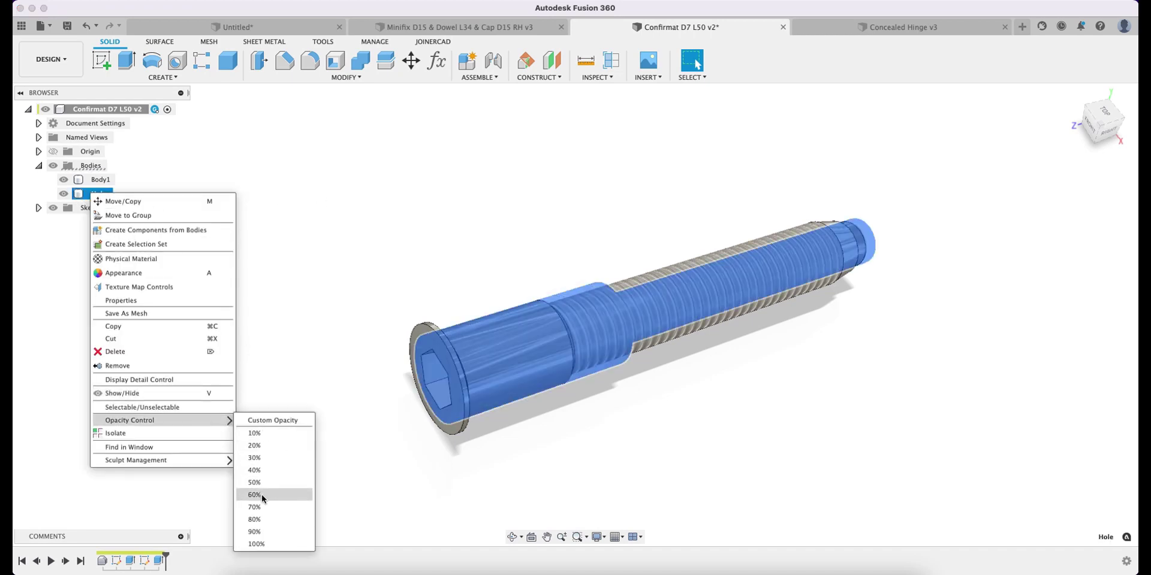
click(256, 520)
click(418, 275)
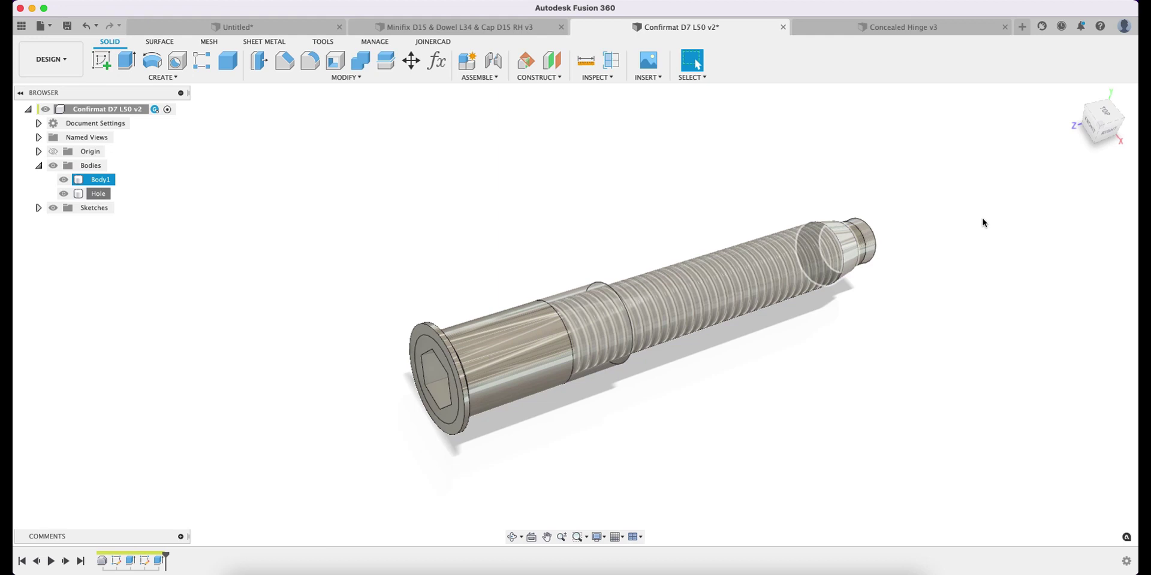
View the screw from the RIGHT, inspect both bodies, and hide the Hole body again
click(1107, 139)
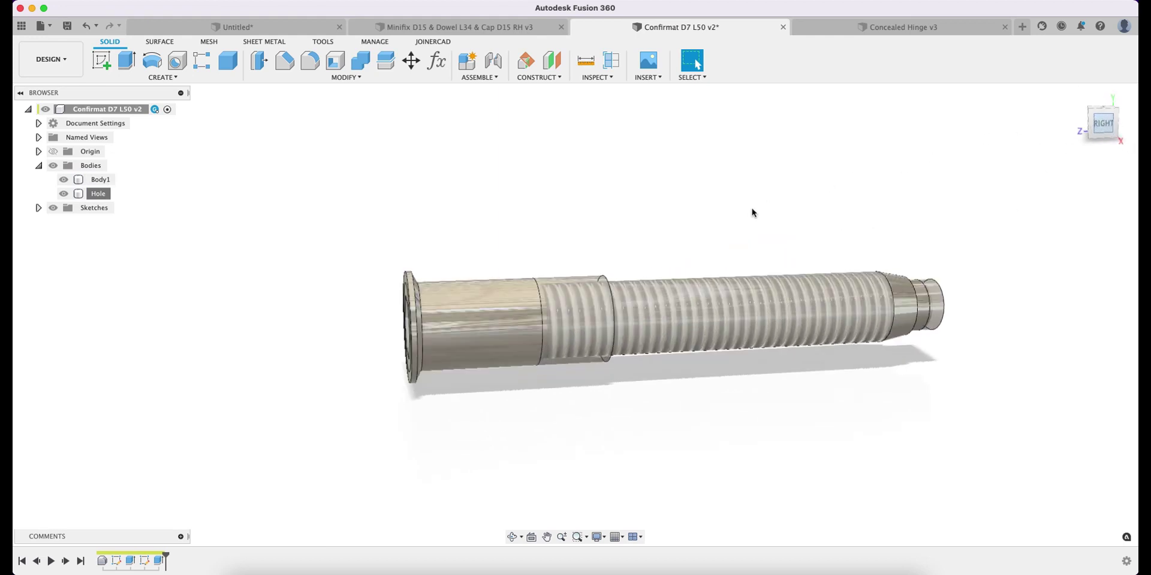
click(106, 177)
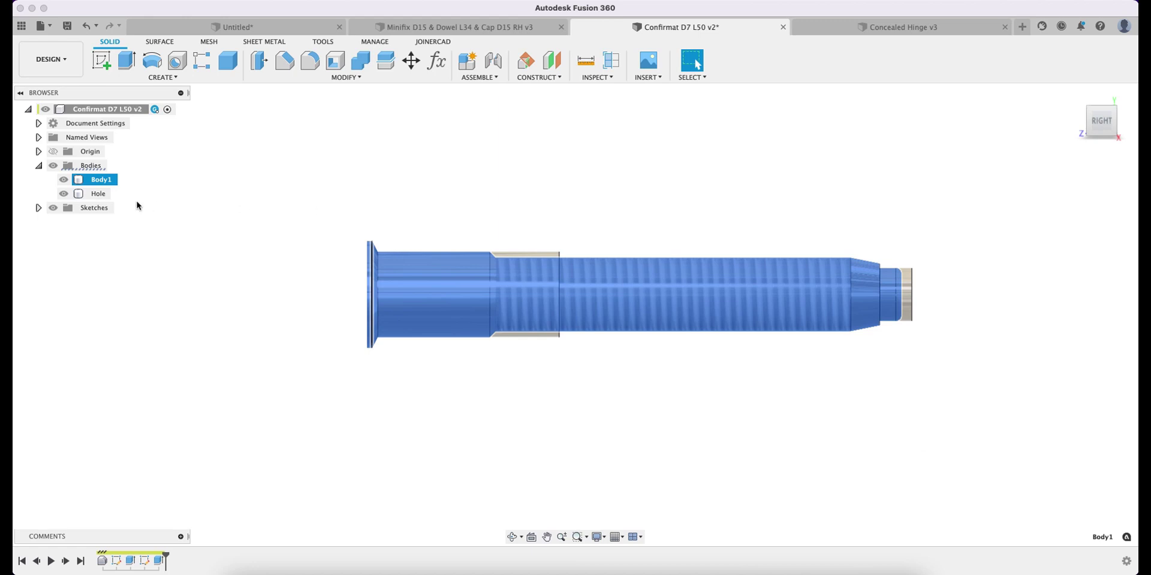
click(102, 195)
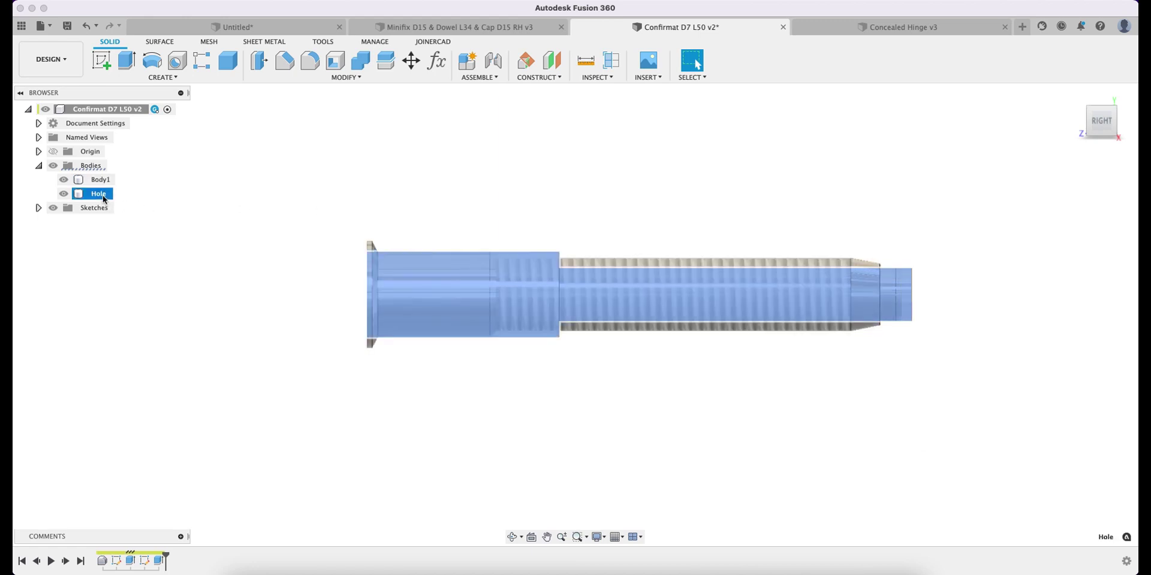
click(252, 201)
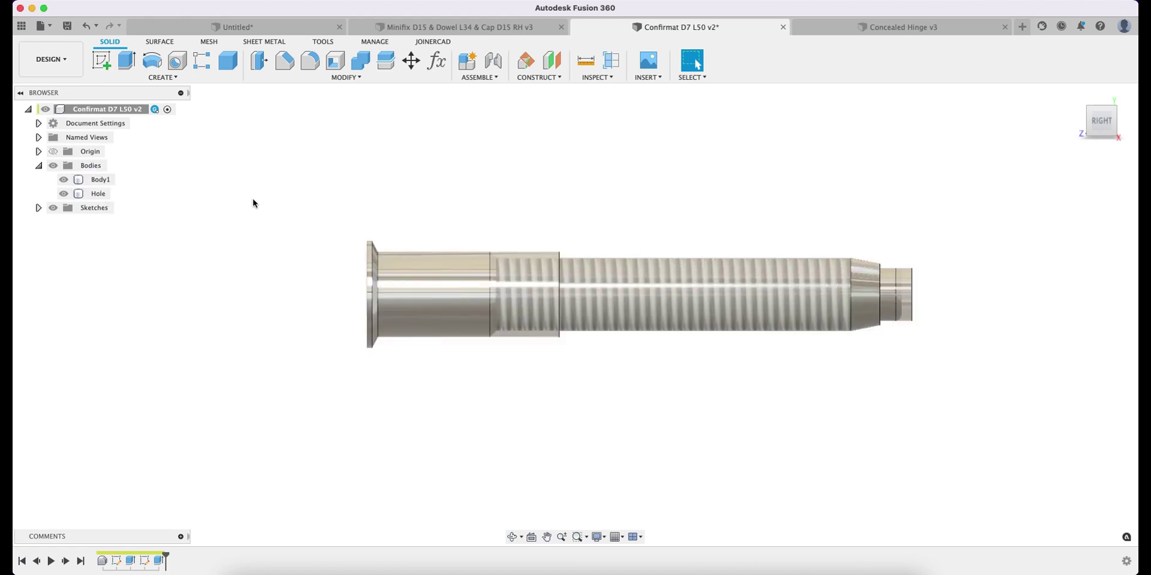
shift+scroll(253, 202, down, 10)
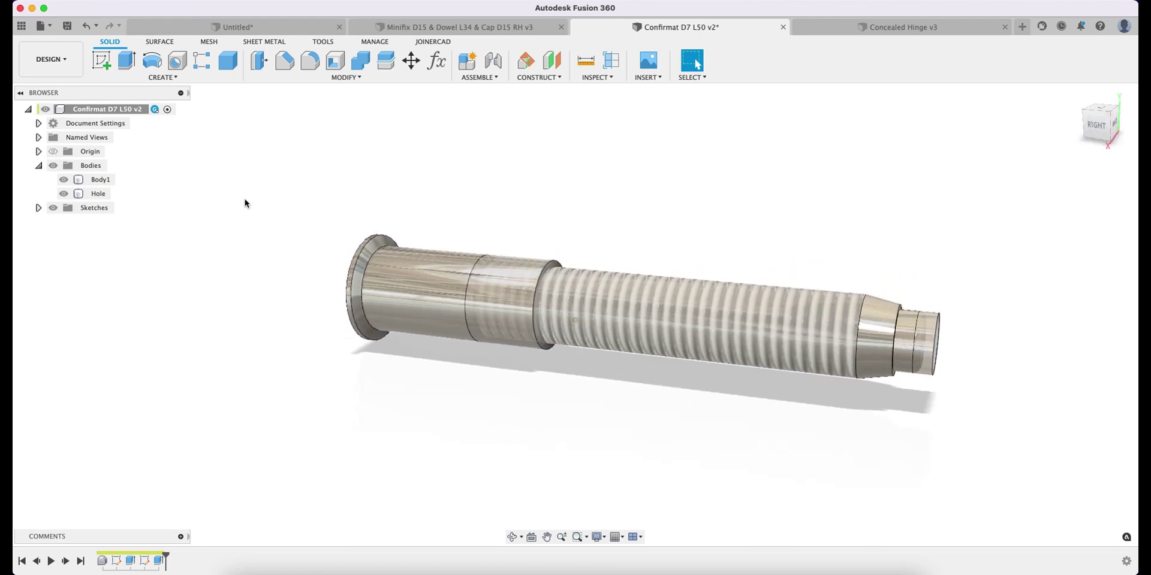
shift+scroll(245, 204, down, 3)
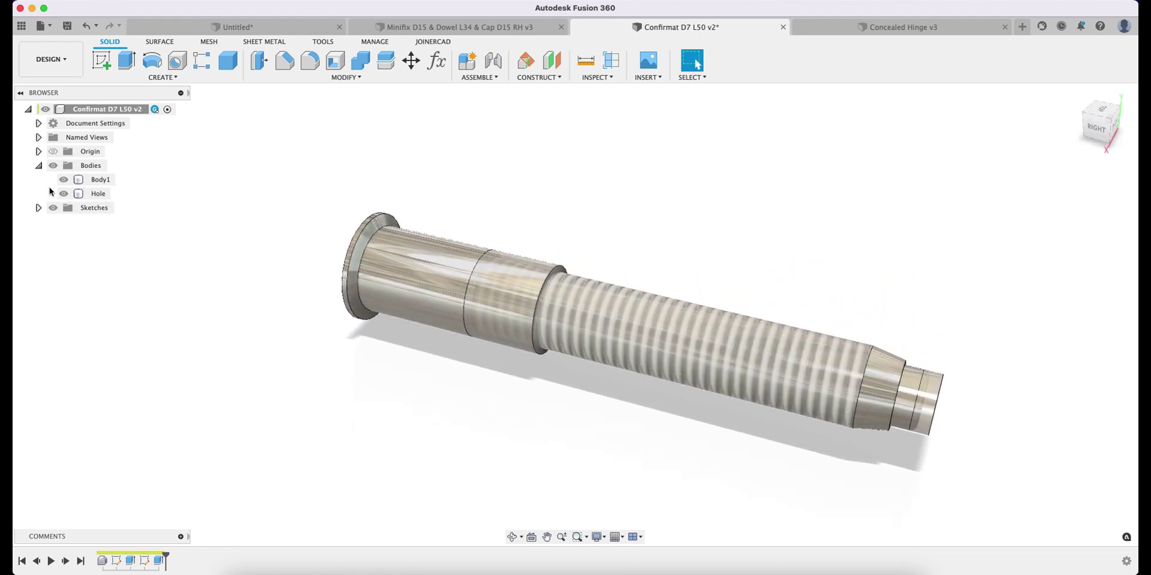
click(63, 193)
click(99, 194)
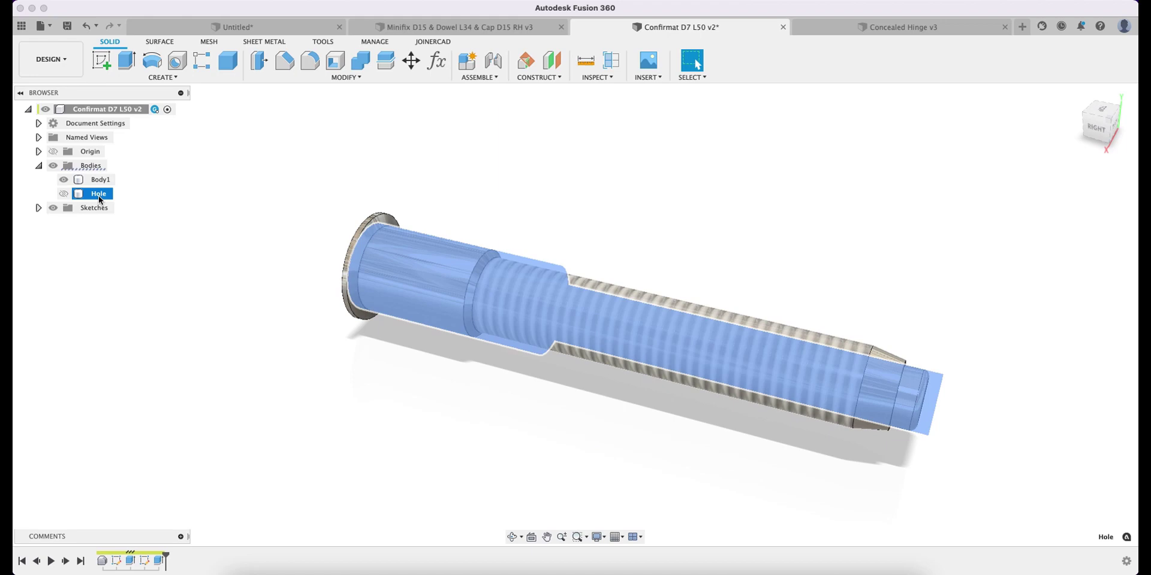
Show Body1's Sculpt Management roles: Normal, Neutral, Additive and Subtractive
right_click(98, 181)
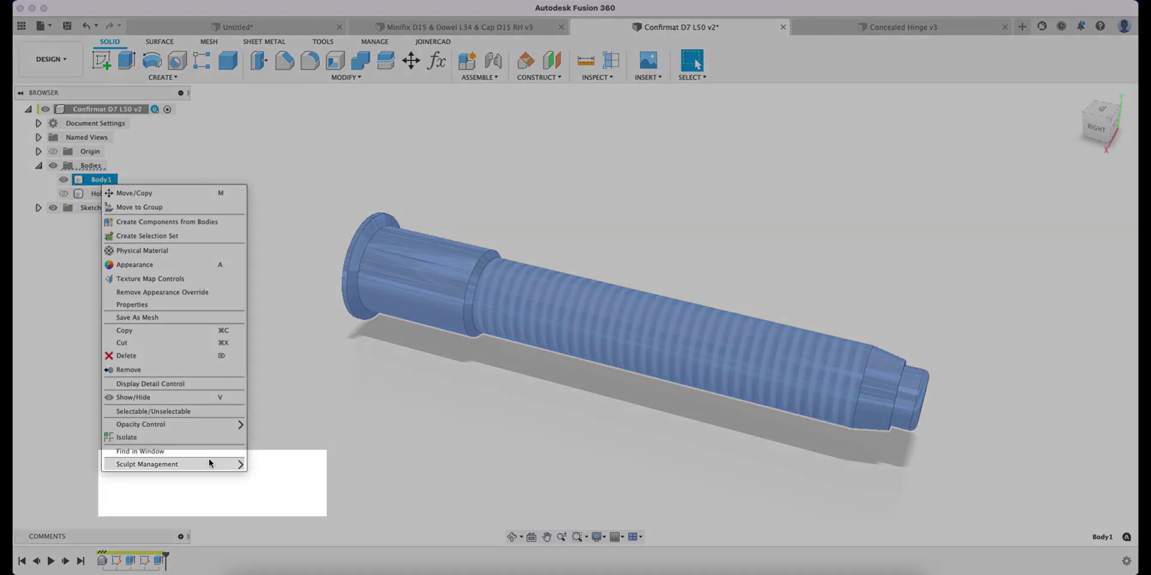
mouse_move(210, 465)
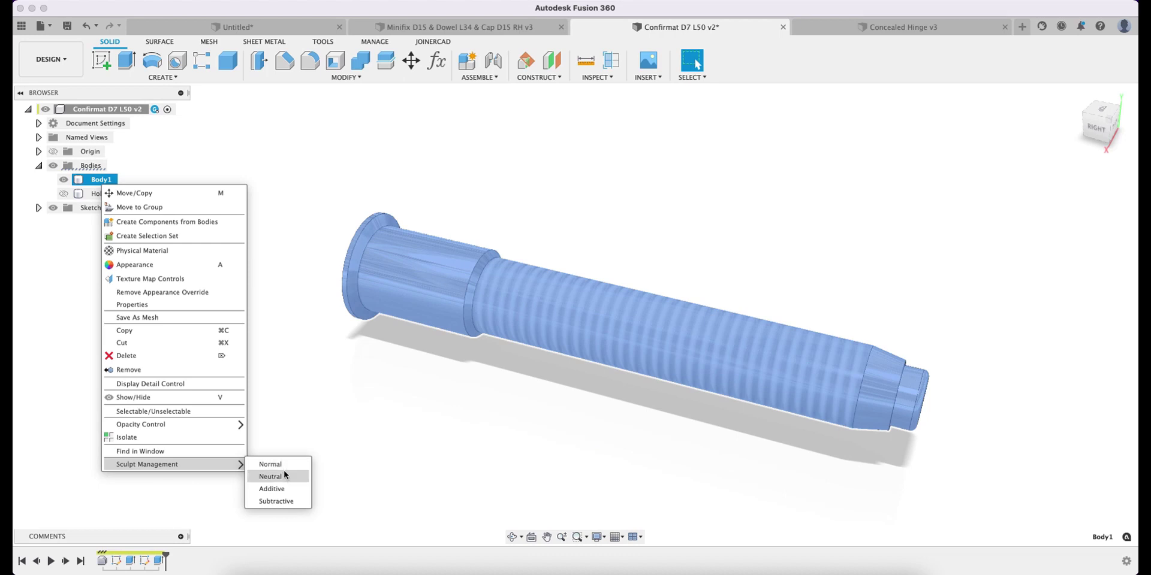
Set the Hole body's sculpt role to Subtractive and collapse the Bodies folder
click(310, 430)
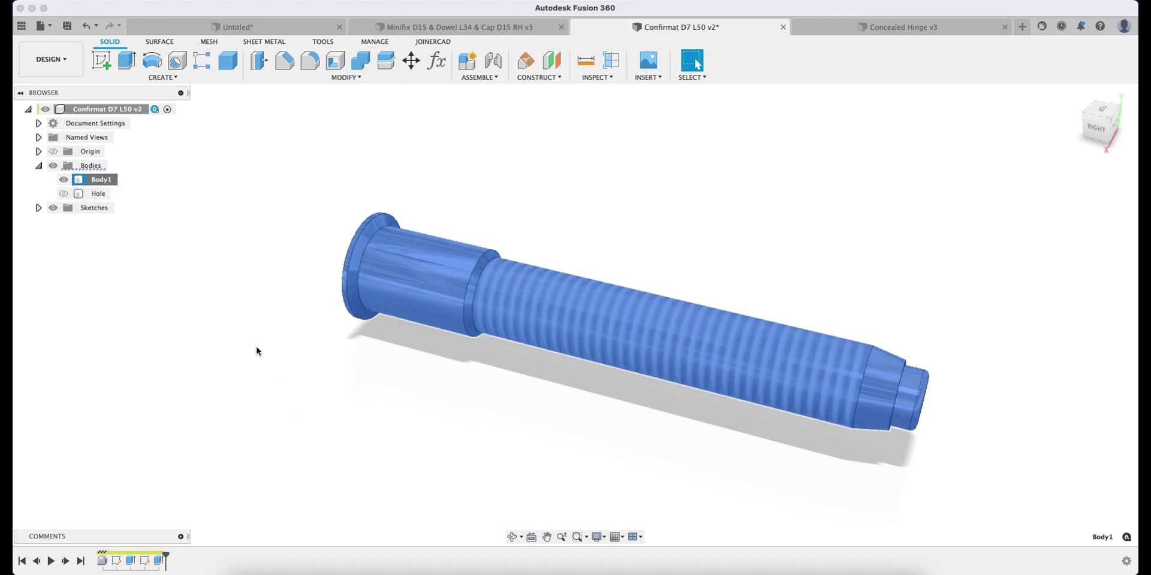
right_click(92, 193)
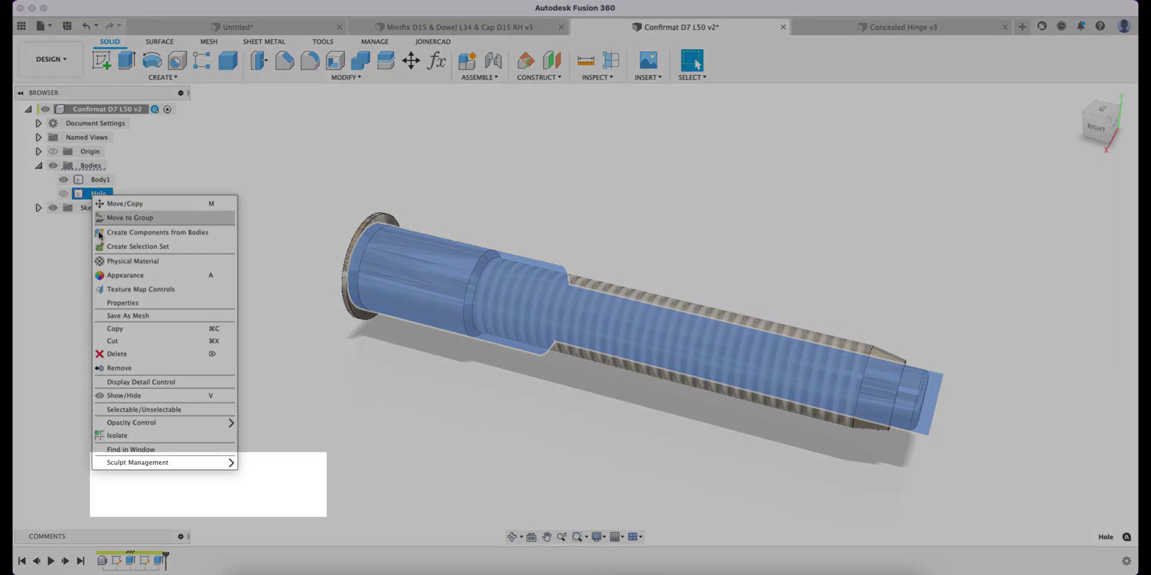
mouse_move(156, 461)
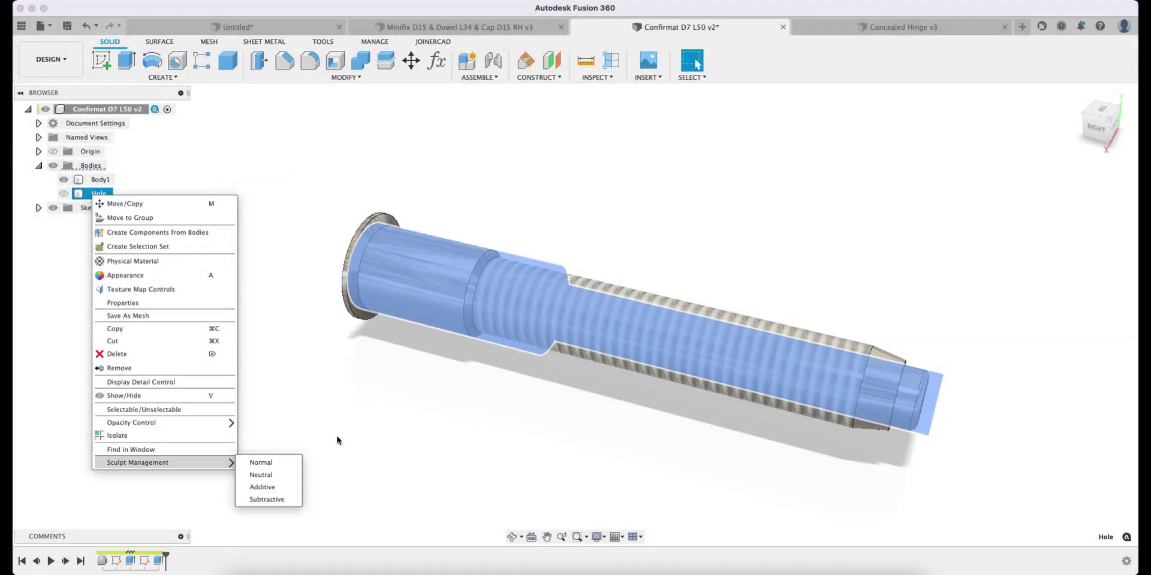
click(275, 500)
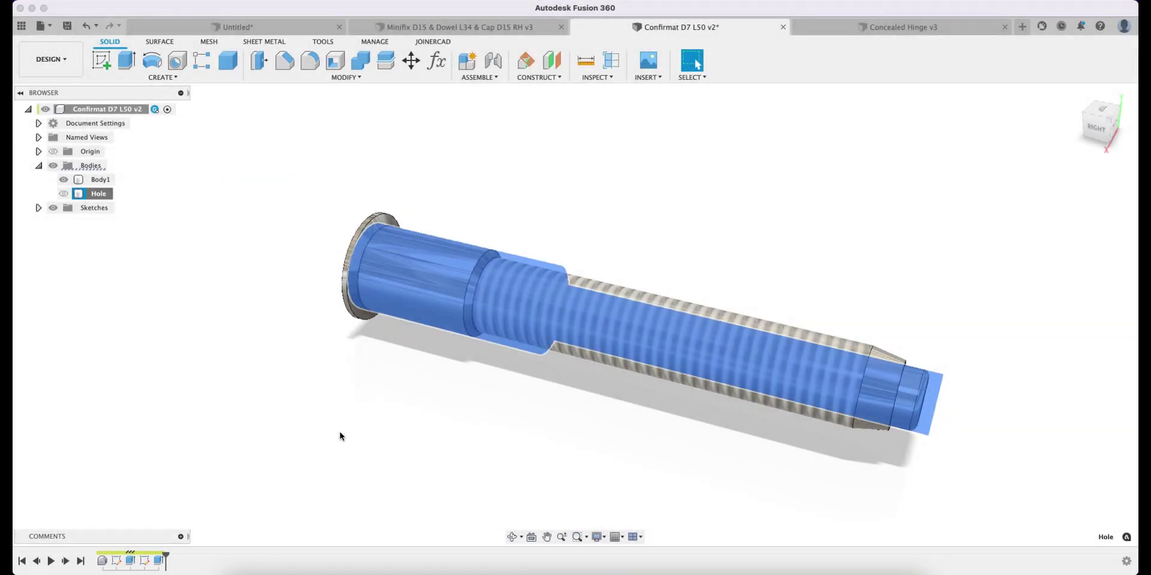
click(39, 166)
click(534, 218)
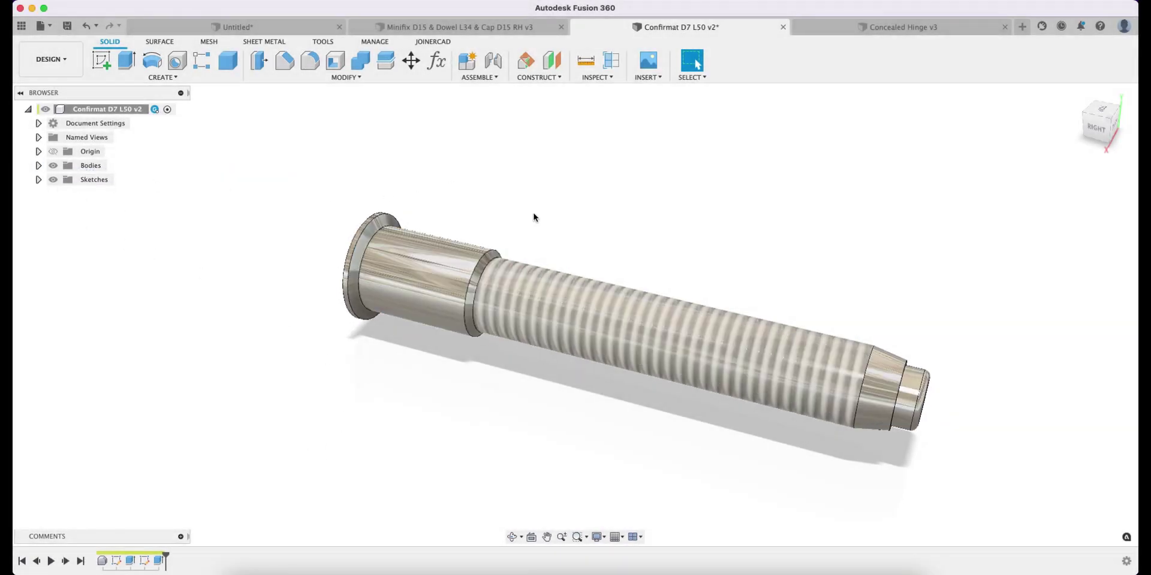
scroll(526, 217, down, 3)
scroll(525, 214, up, 2)
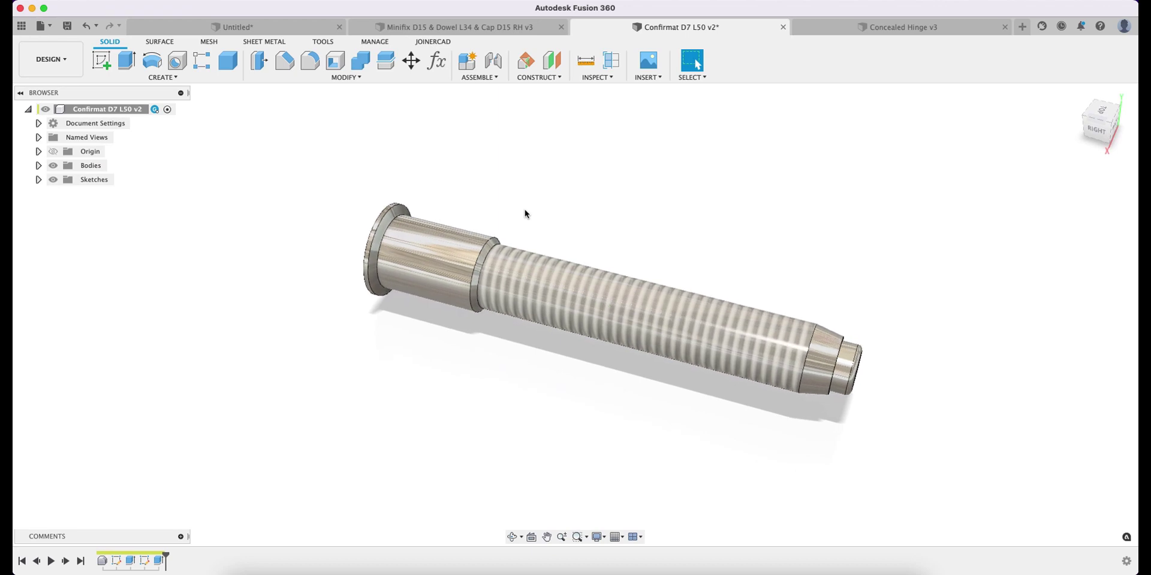
In the Minifix D15 & Dowel L34 & Cap D15 RH v3 design, hide the Minifix Cap
click(490, 28)
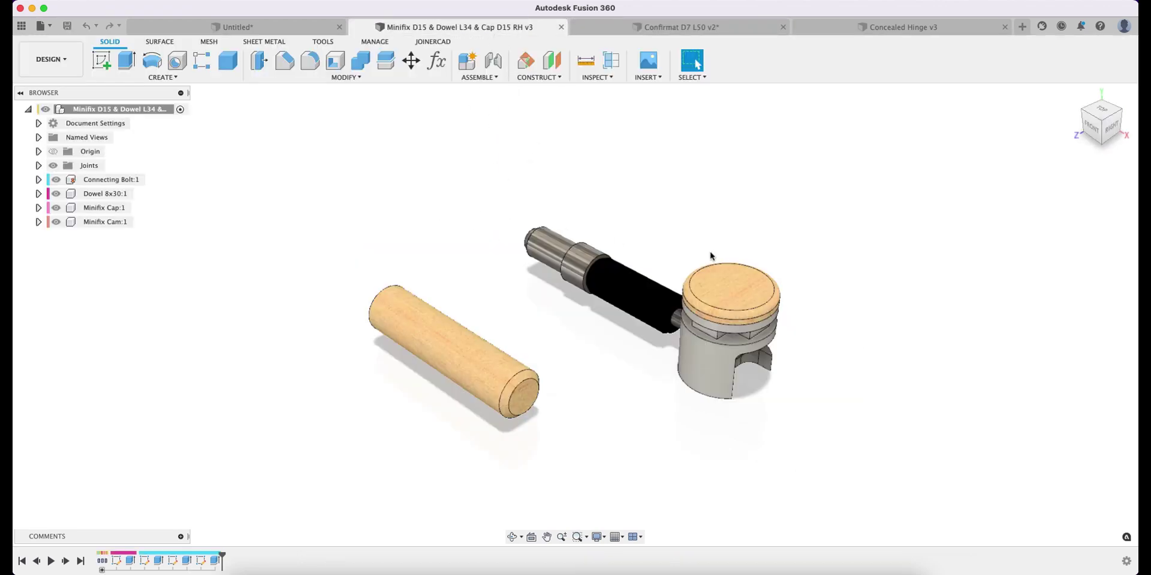
shift+middle_drag(712, 254, 815, 209)
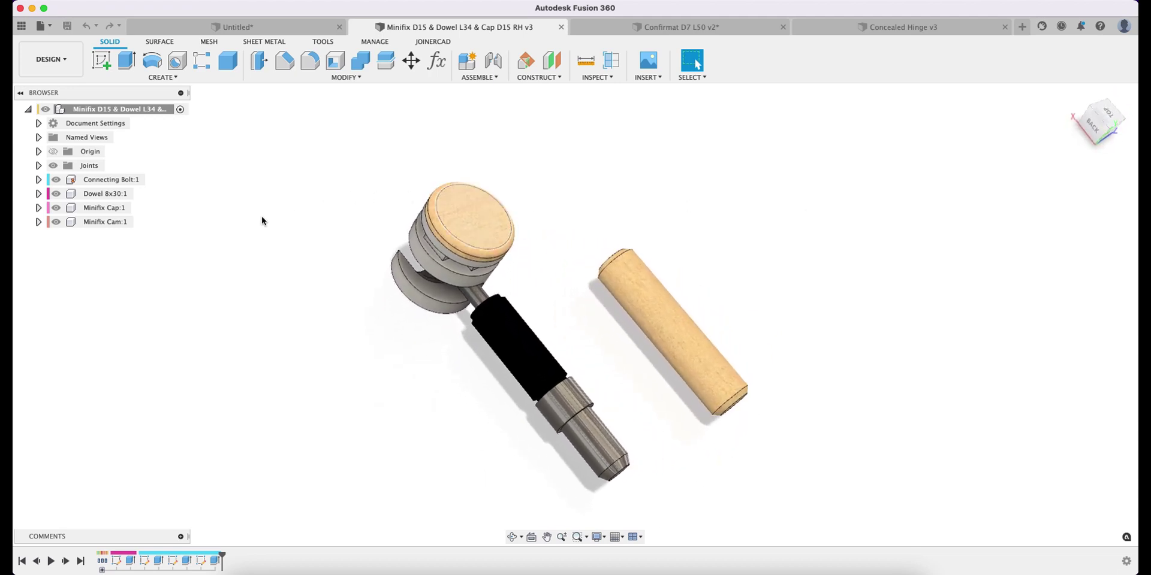
click(97, 181)
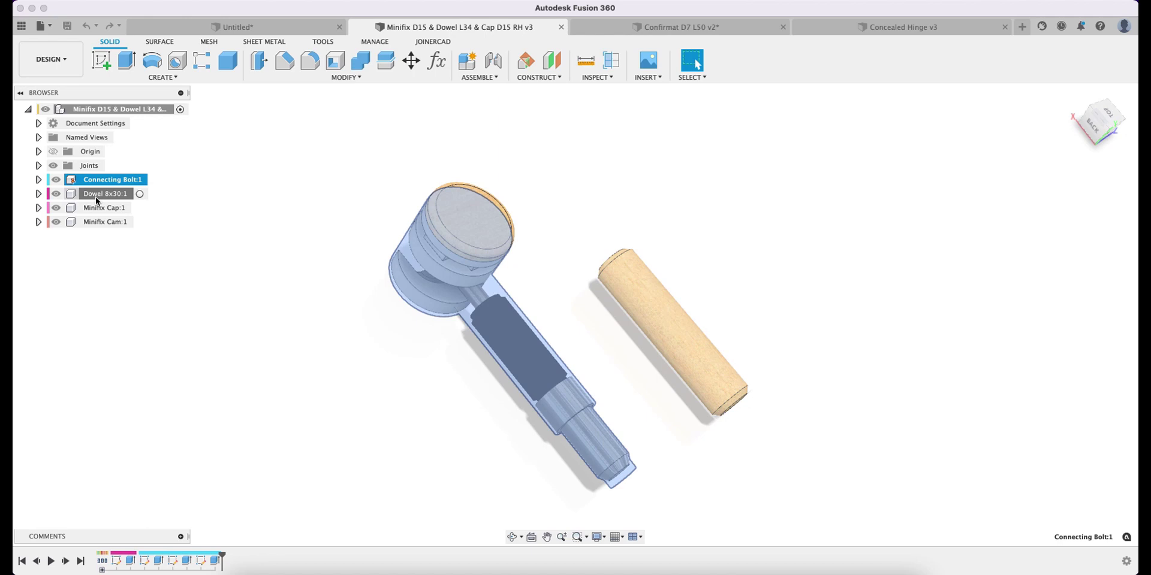
click(95, 194)
click(103, 208)
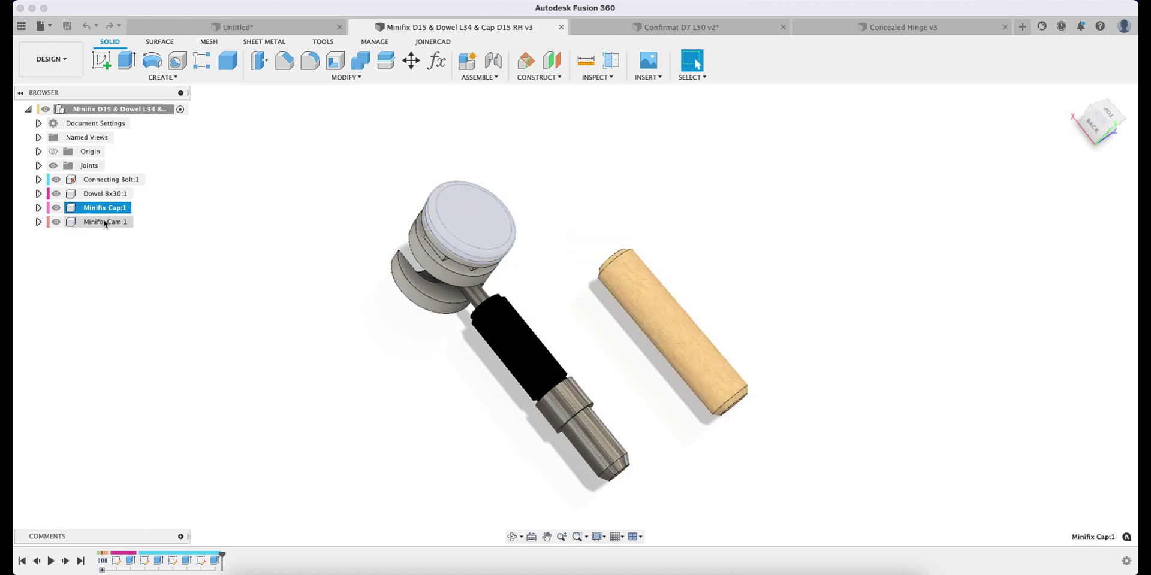
click(103, 222)
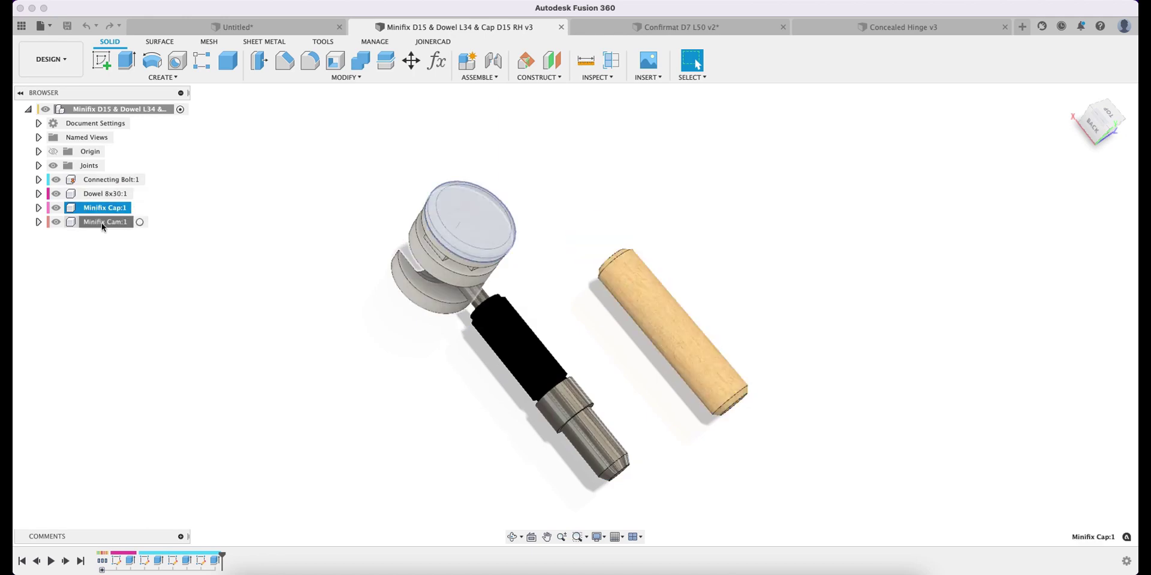
click(55, 208)
Hide the Minifix Cam and the Dowel 8x30 components
click(290, 220)
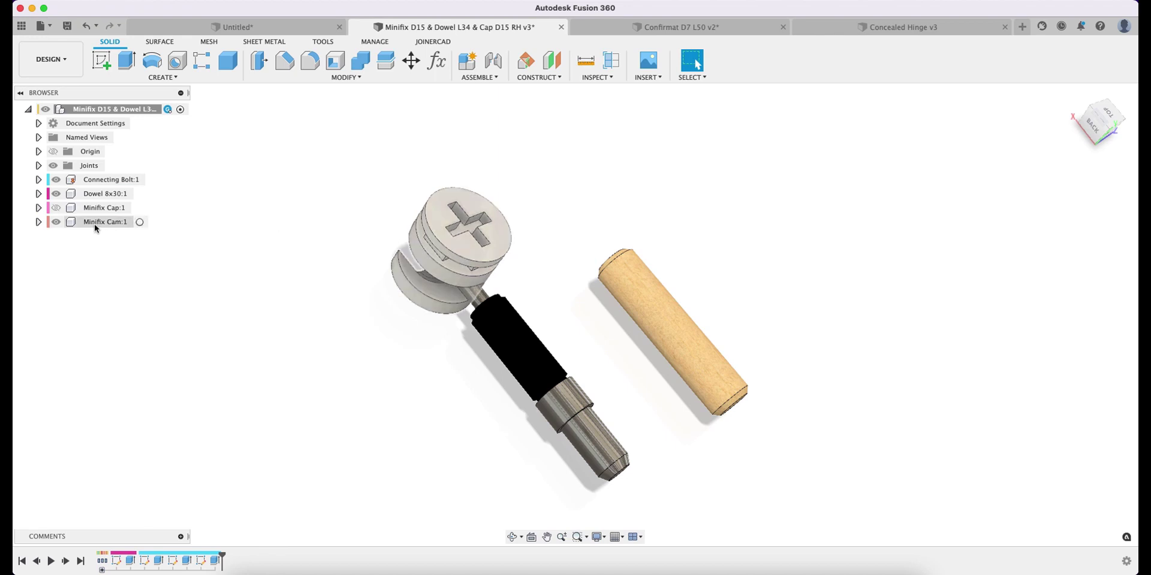
click(95, 223)
click(105, 209)
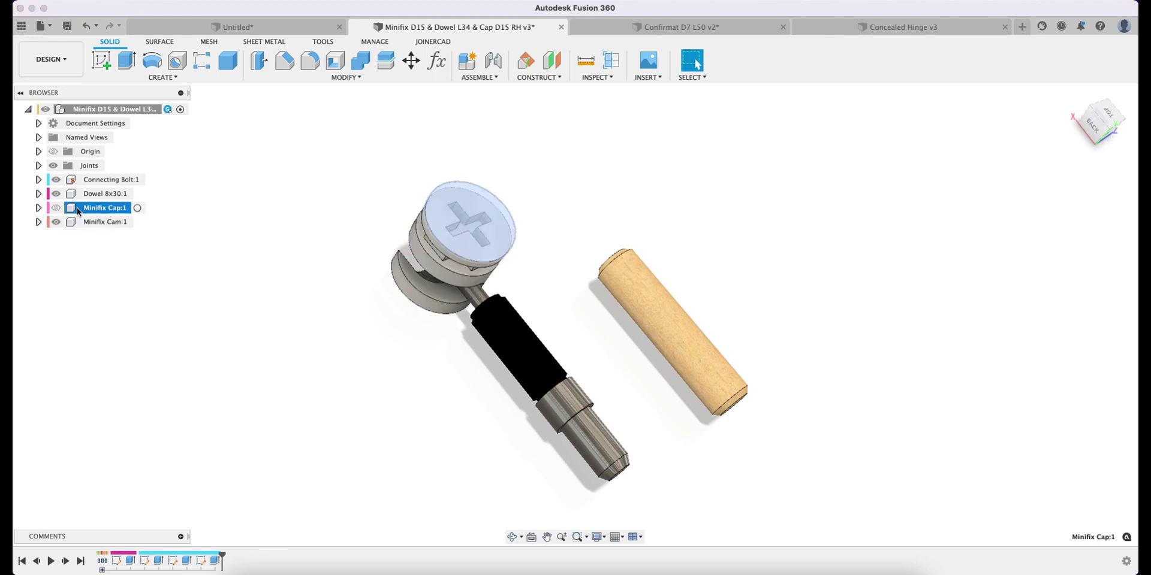
shift+click(63, 221)
click(56, 221)
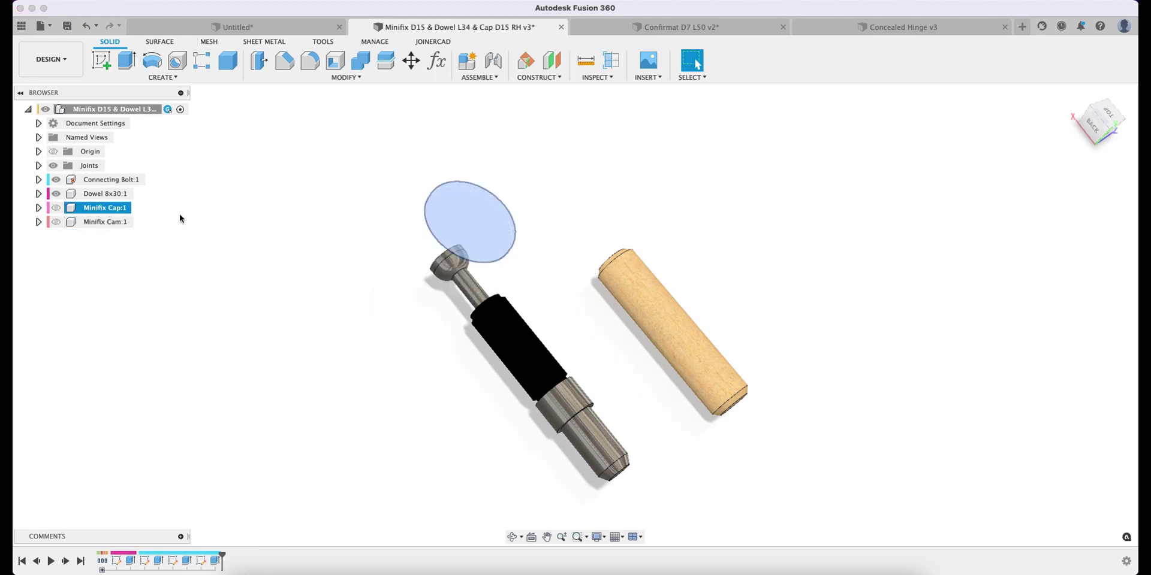
click(190, 230)
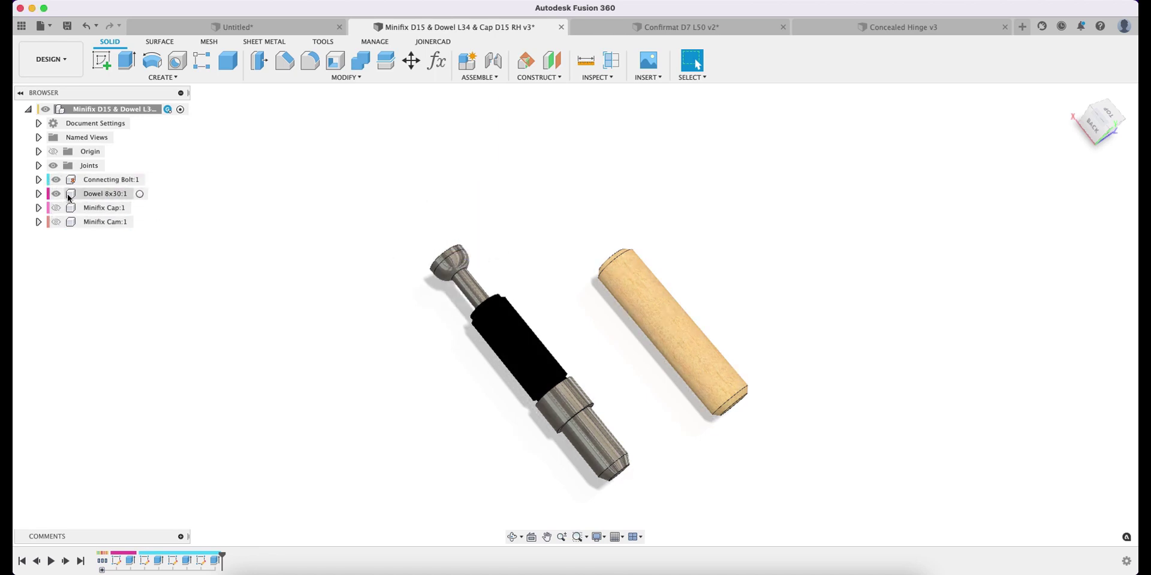
click(56, 194)
Expand Connecting Bolt > Bodies and show its Hole body
click(38, 181)
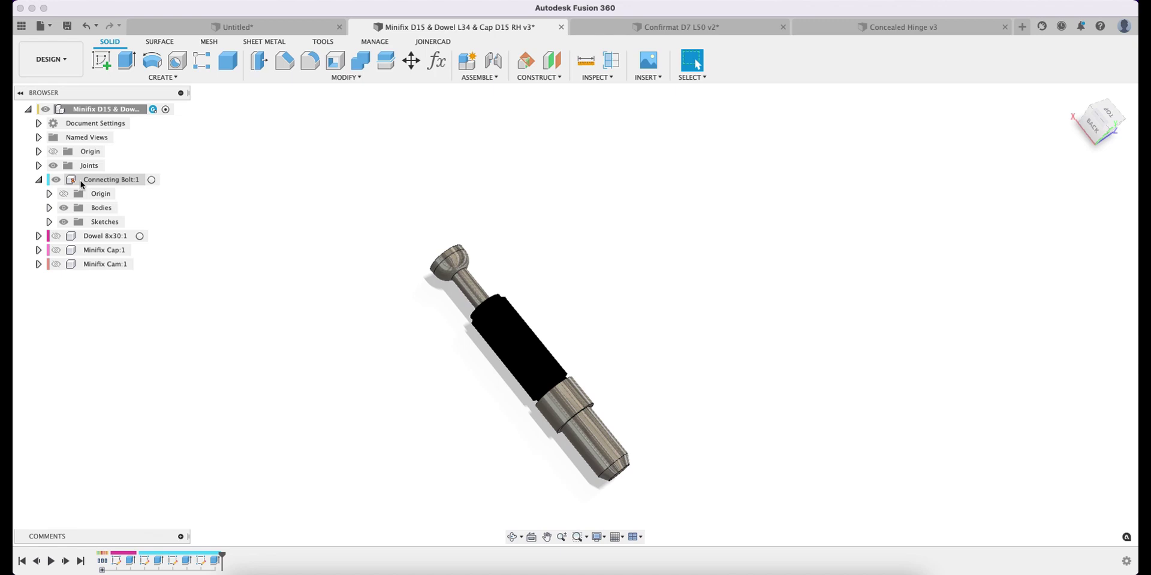
click(91, 208)
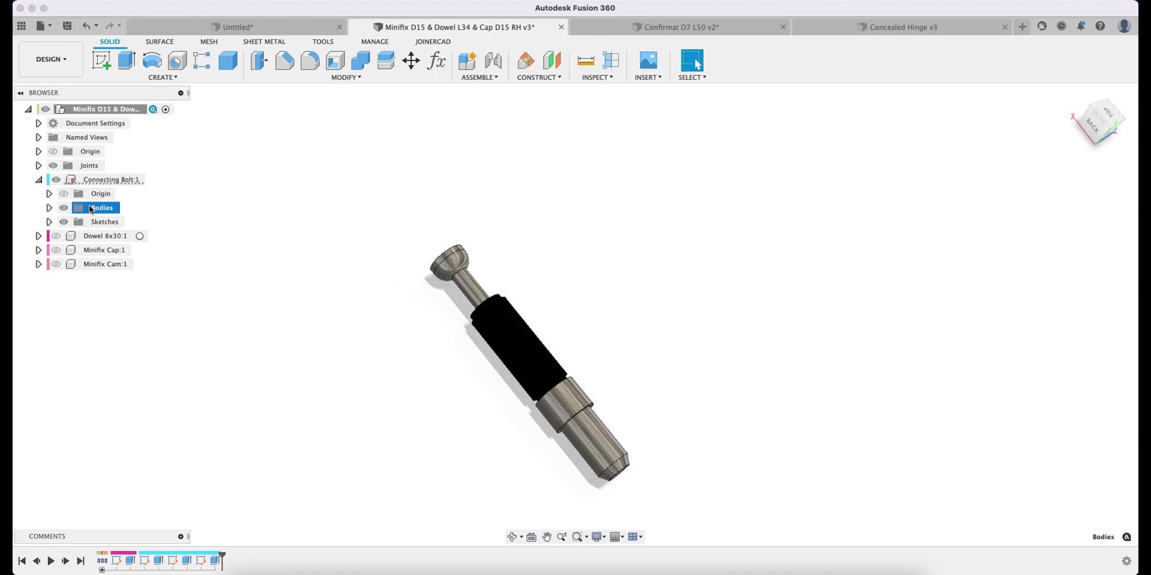
click(49, 208)
click(75, 236)
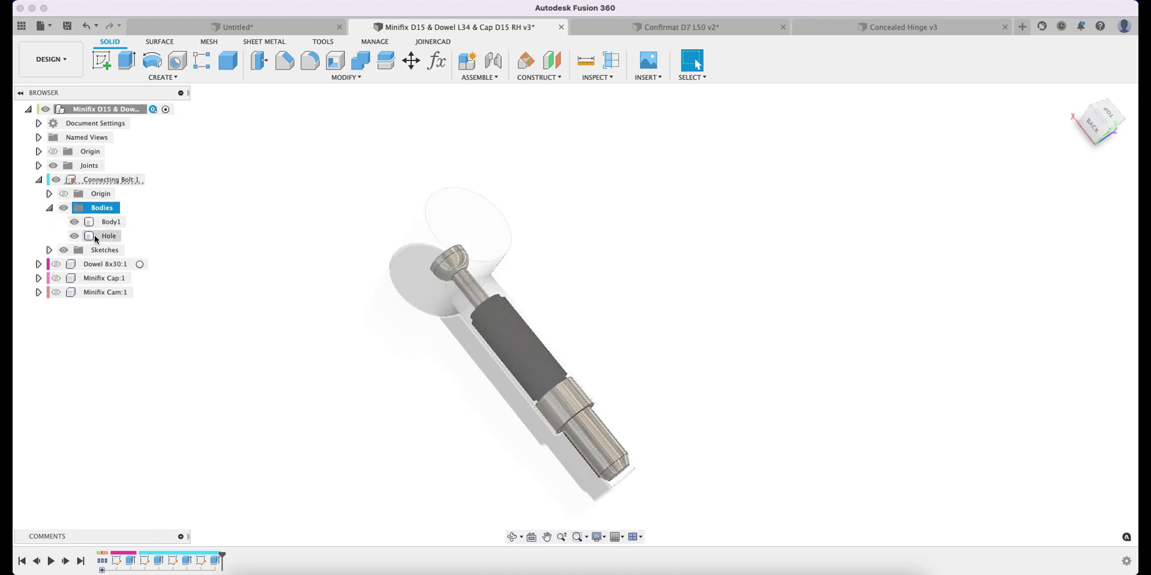
Set the bolt's Hole body to 80% opacity and show the Minifix Cam again
right_click(95, 235)
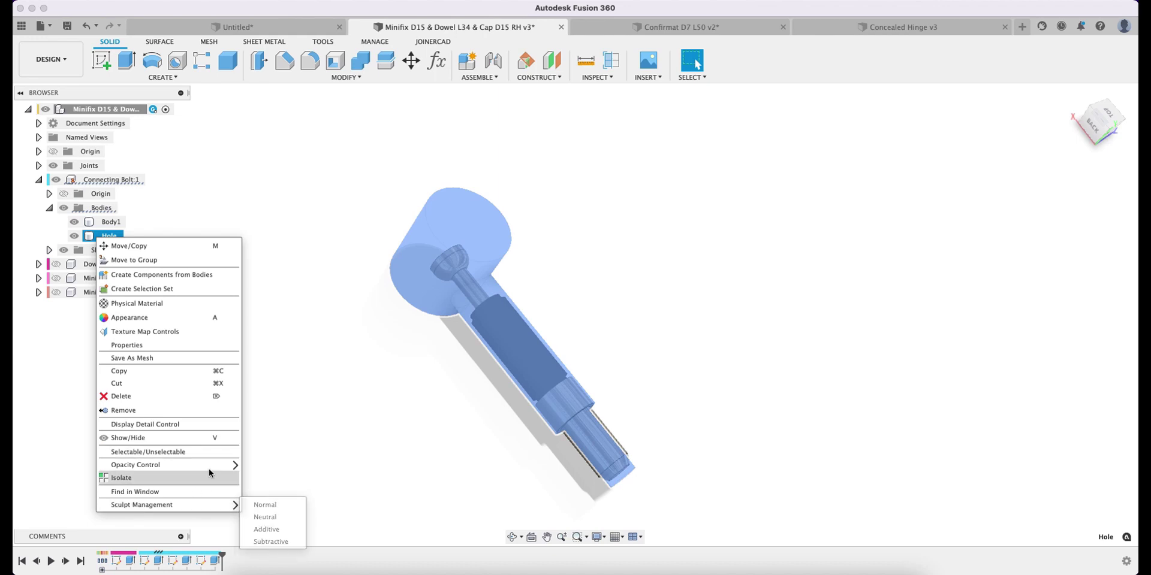
mouse_move(210, 465)
click(267, 541)
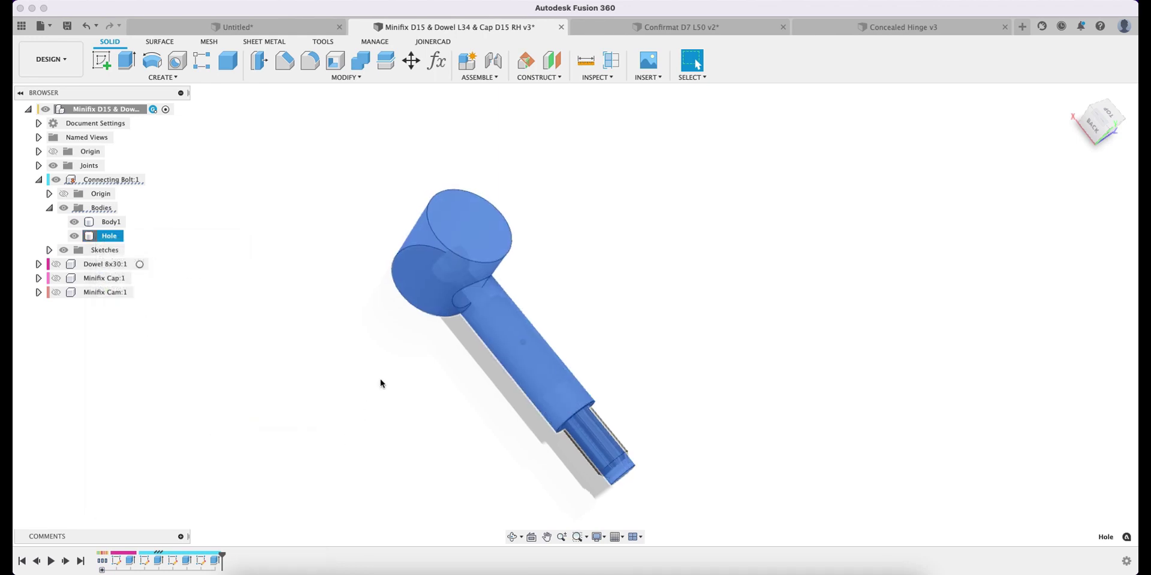
click(56, 291)
shift+scroll(295, 393, down, 5)
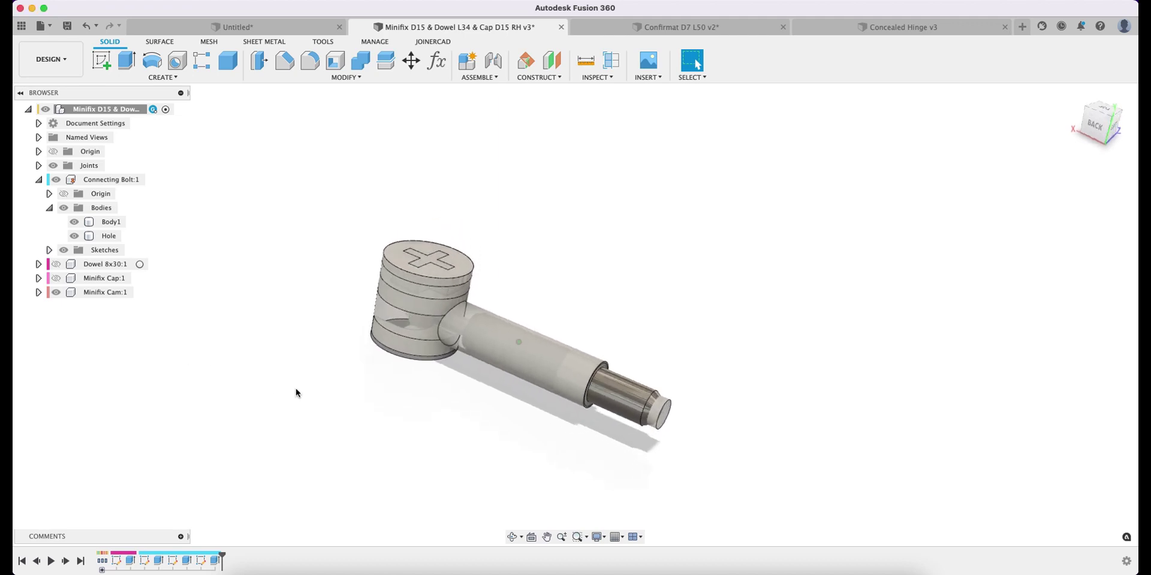
shift+scroll(295, 394, down, 5)
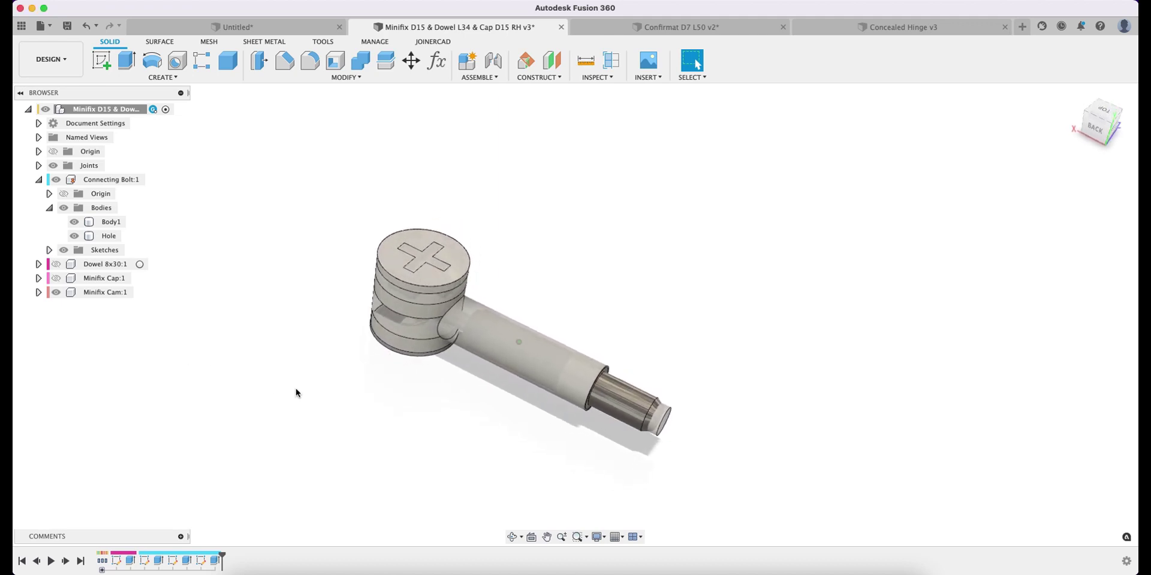
Make the bolt's Hole body Subtractive and set the Minifix Cam's sculpt role to Neutral
right_click(115, 238)
mouse_move(234, 509)
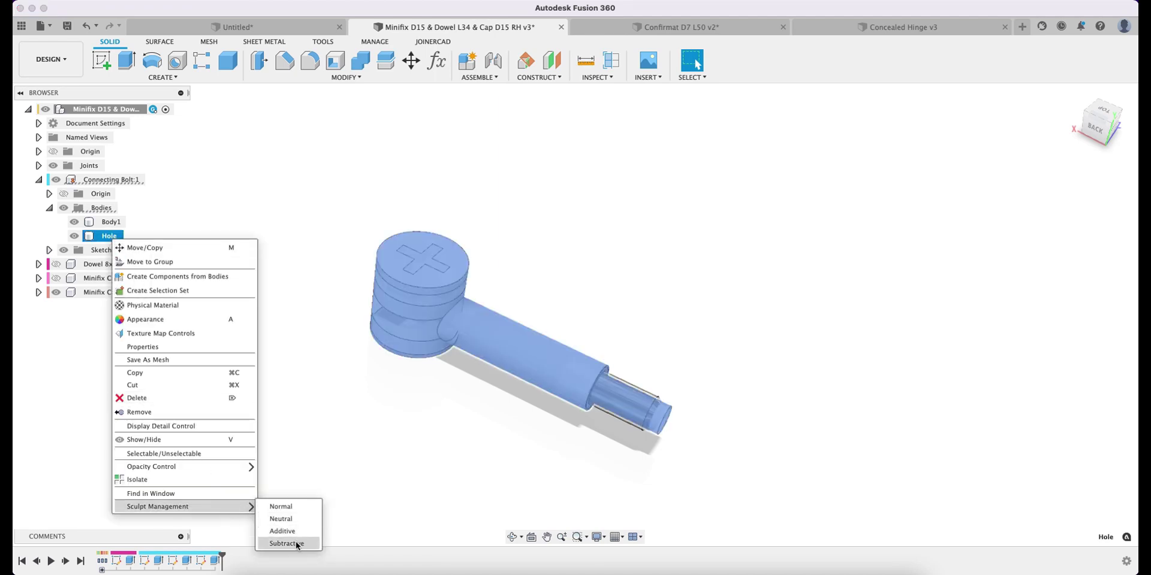
click(334, 391)
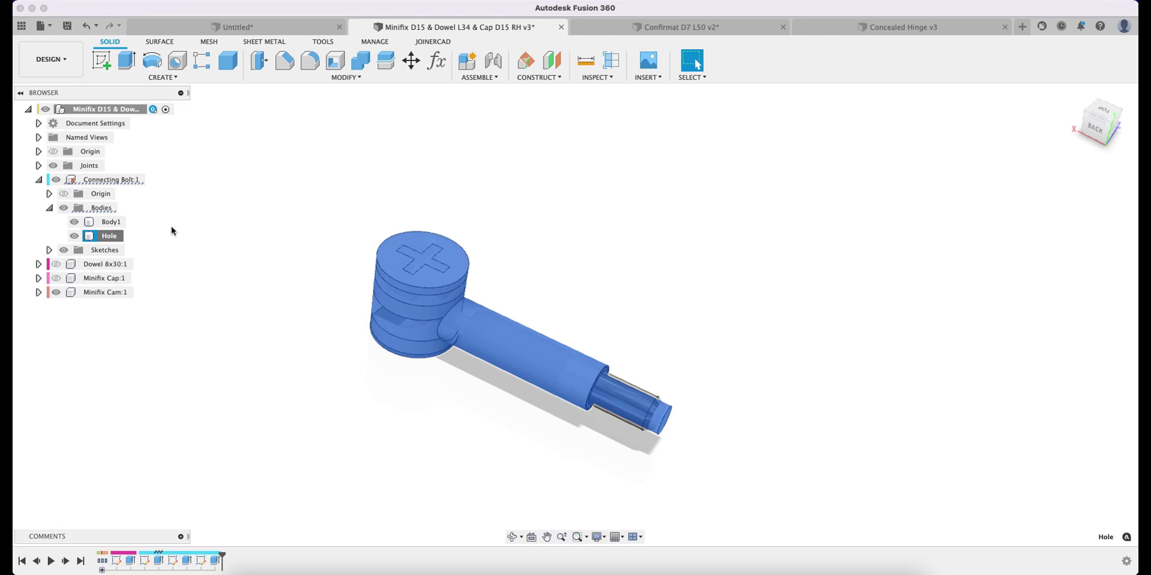
right_click(91, 292)
mouse_move(206, 393)
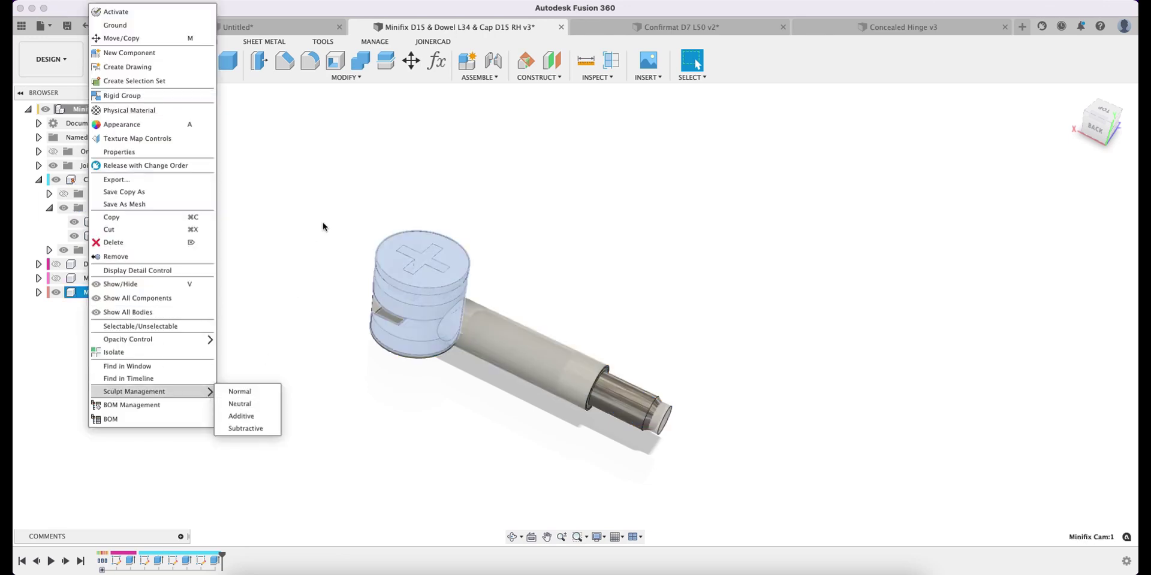
click(244, 206)
Set the bolt's Body1 sculpt role to Normal
click(117, 224)
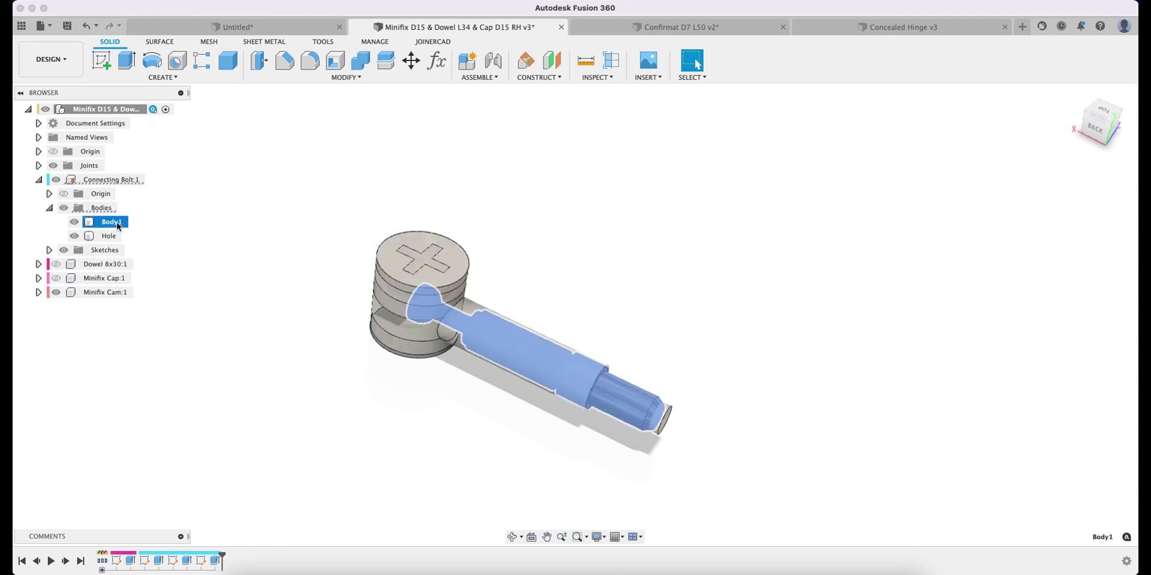
right_click(117, 225)
mouse_move(239, 489)
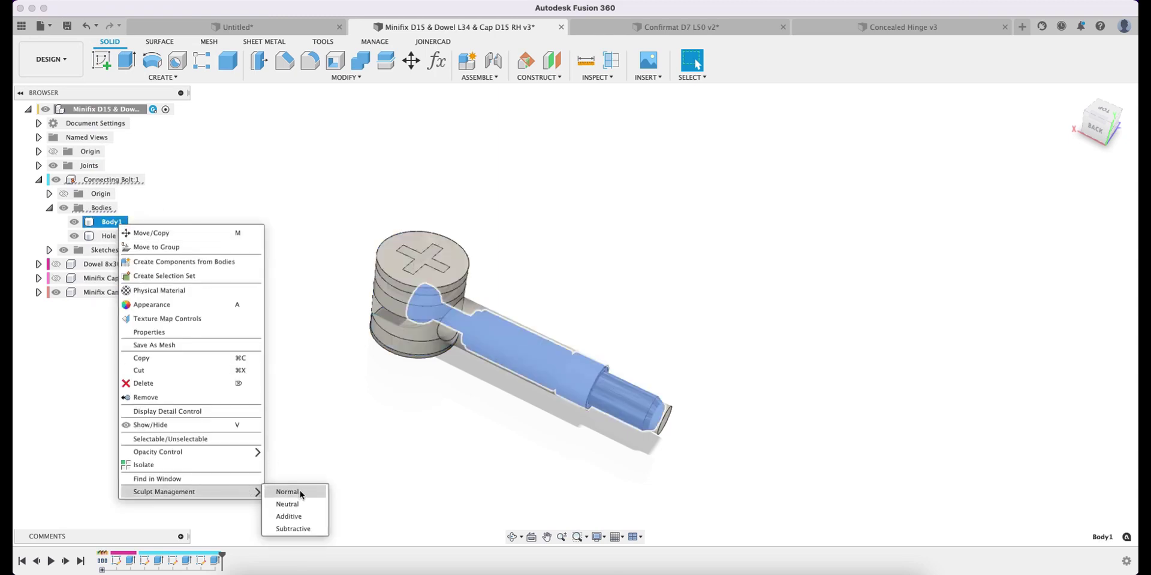
click(357, 381)
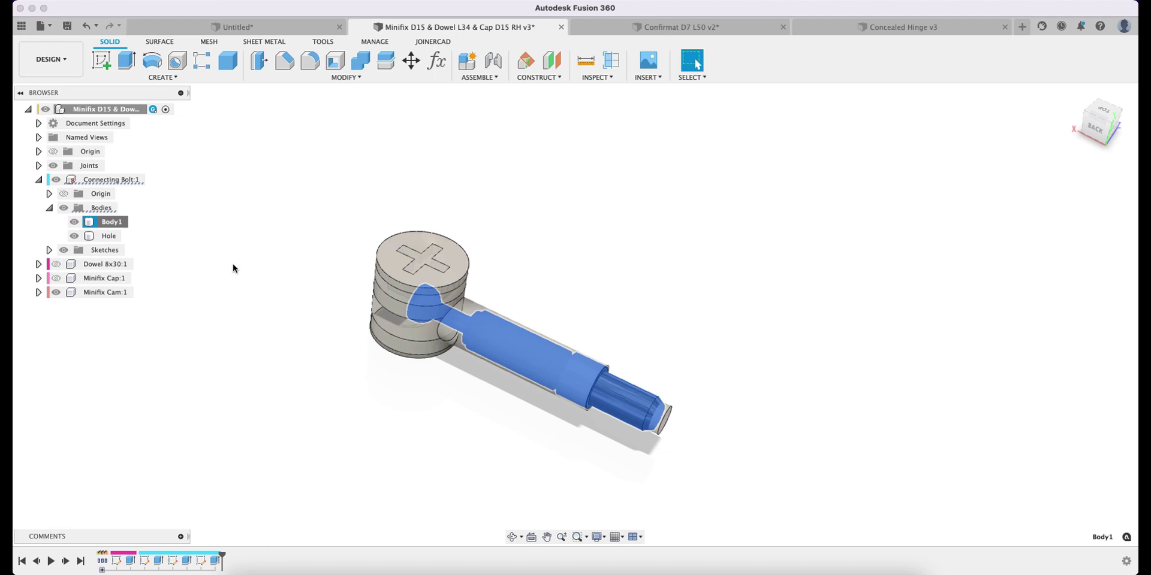
Show the Dowel 8x30 and Minifix Cap, hide the bolt's Hole, and expand the dowel's bodies
click(56, 264)
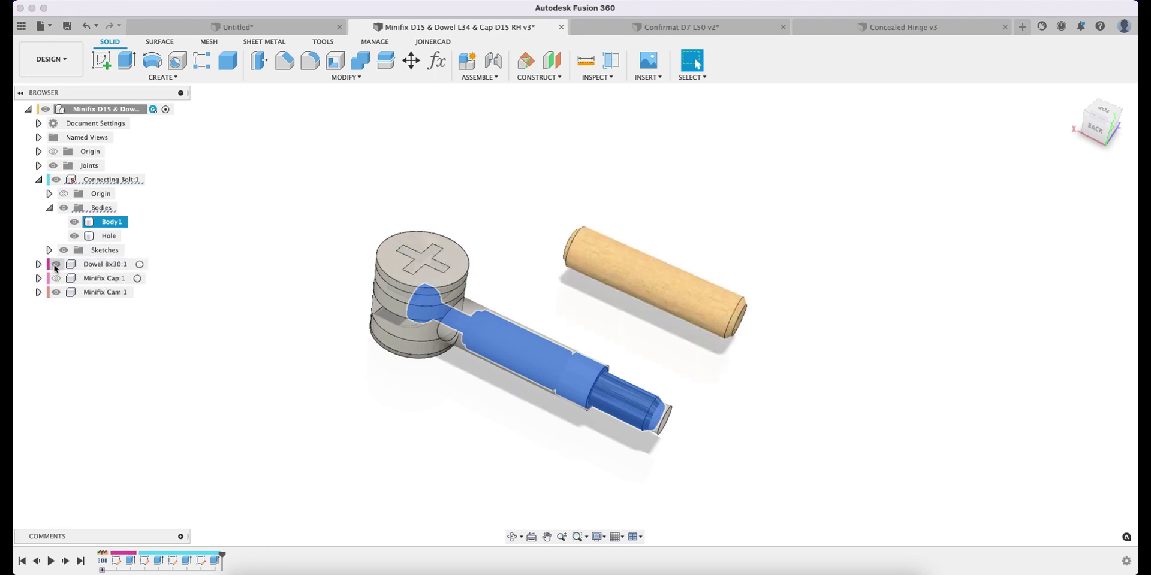
click(56, 278)
click(74, 236)
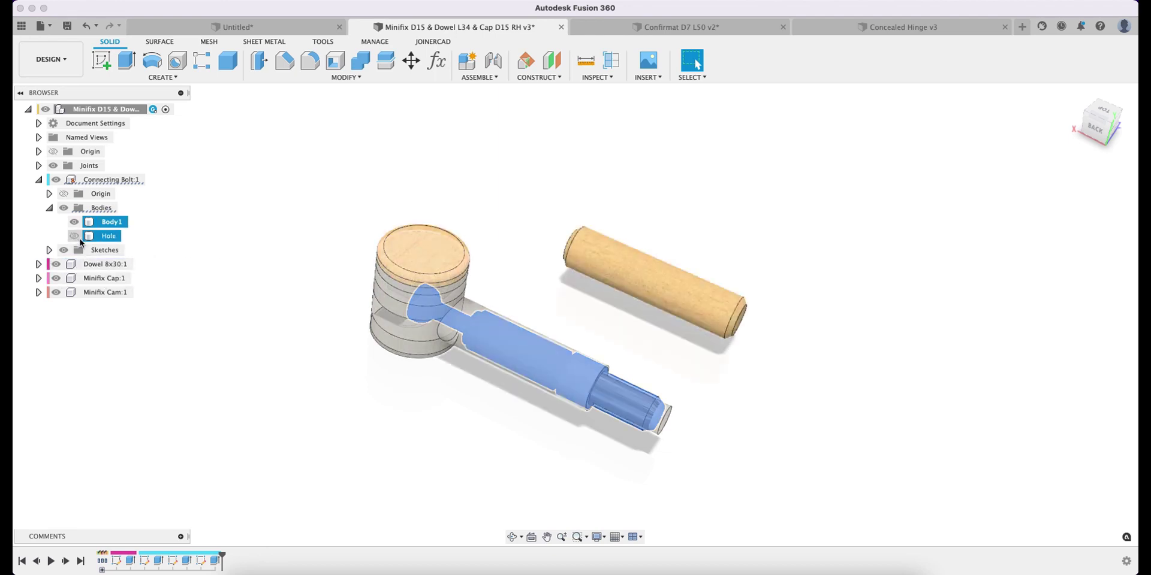
click(211, 197)
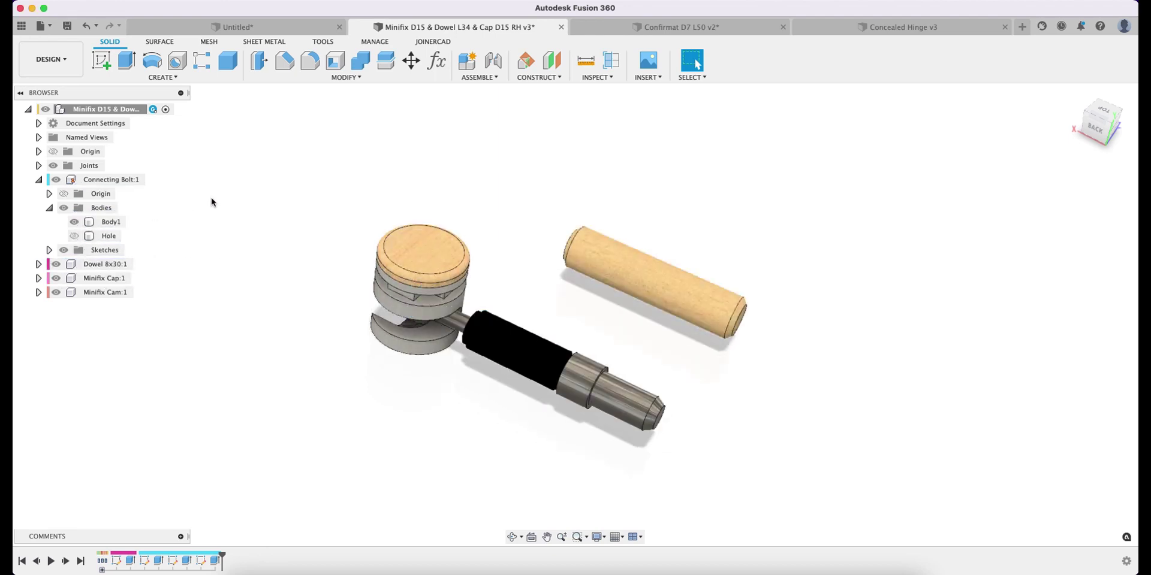
click(90, 265)
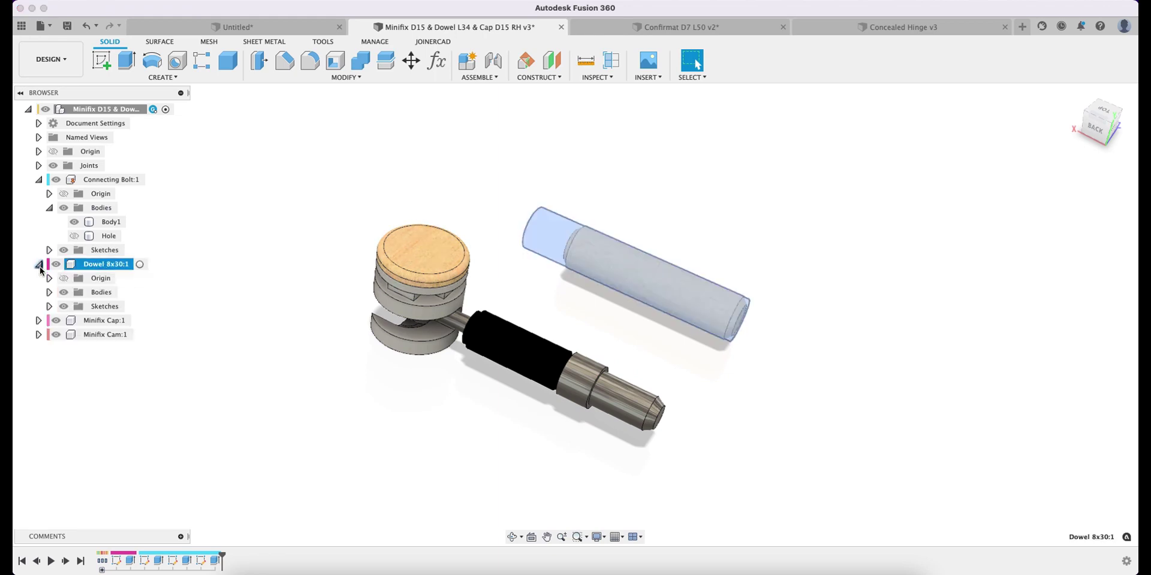
click(49, 292)
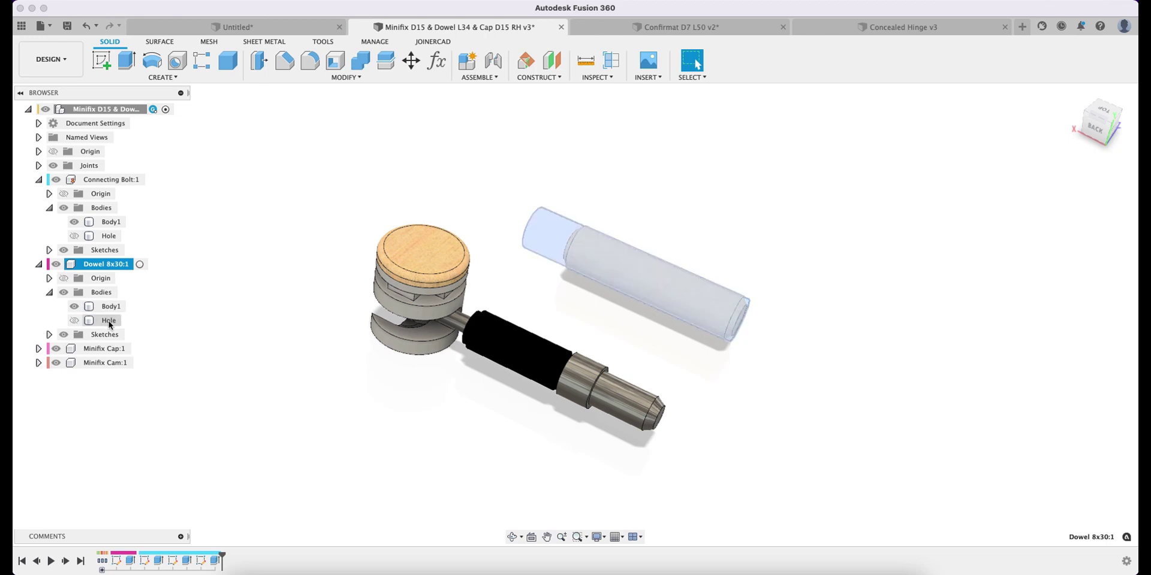
click(260, 252)
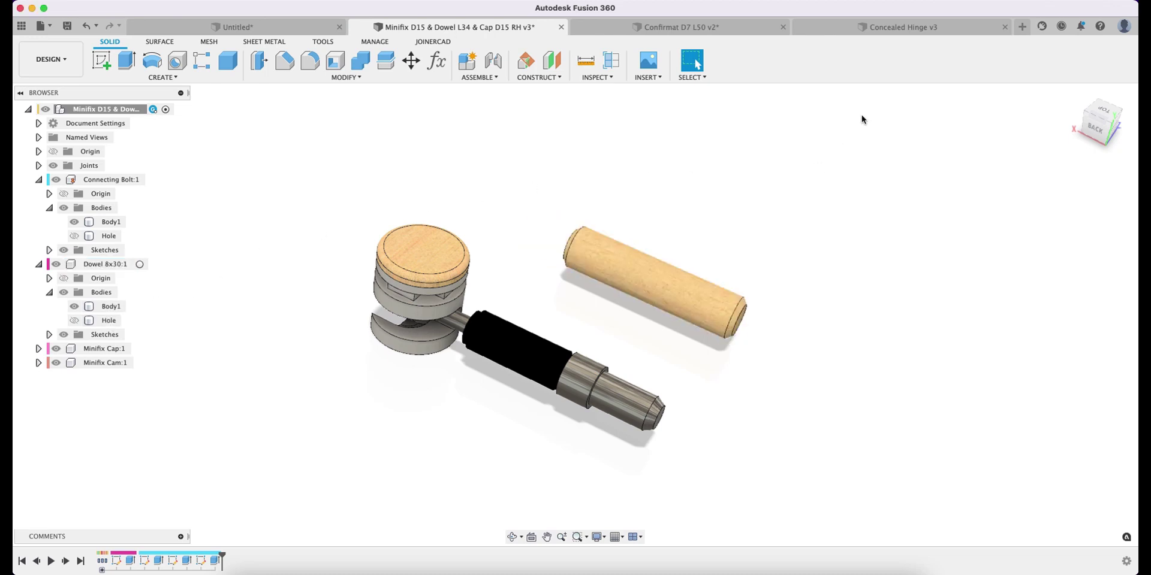
In Concealed Hinge v3, expand Hinge cup Wood Screw:1 > Bodies and highlight Cup and Cup Hole
click(909, 31)
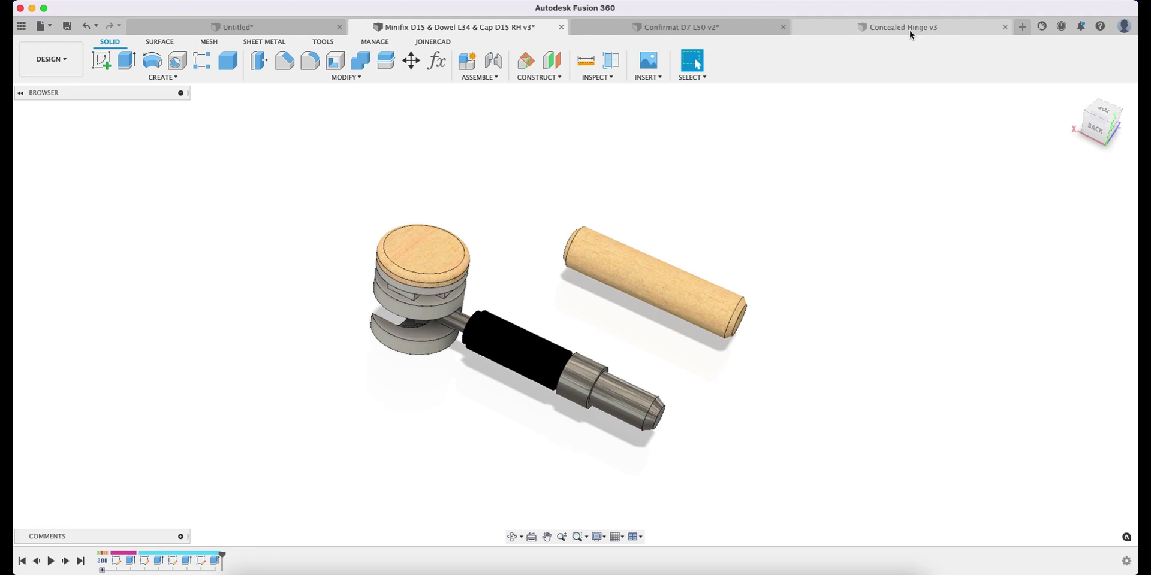
shift+scroll(811, 259, down, 10)
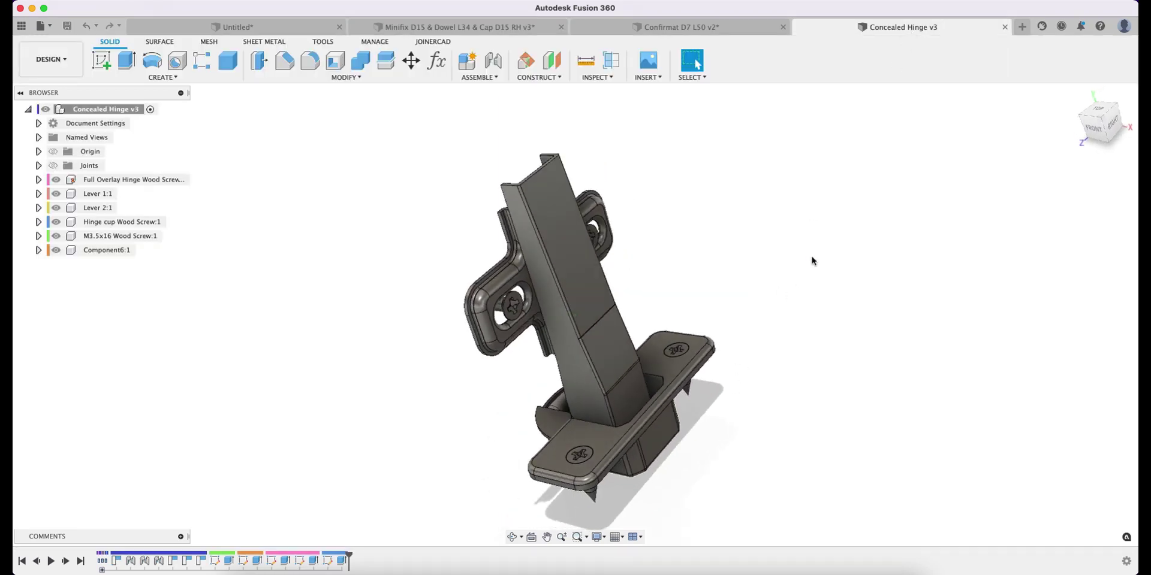
shift+scroll(812, 261, down, 10)
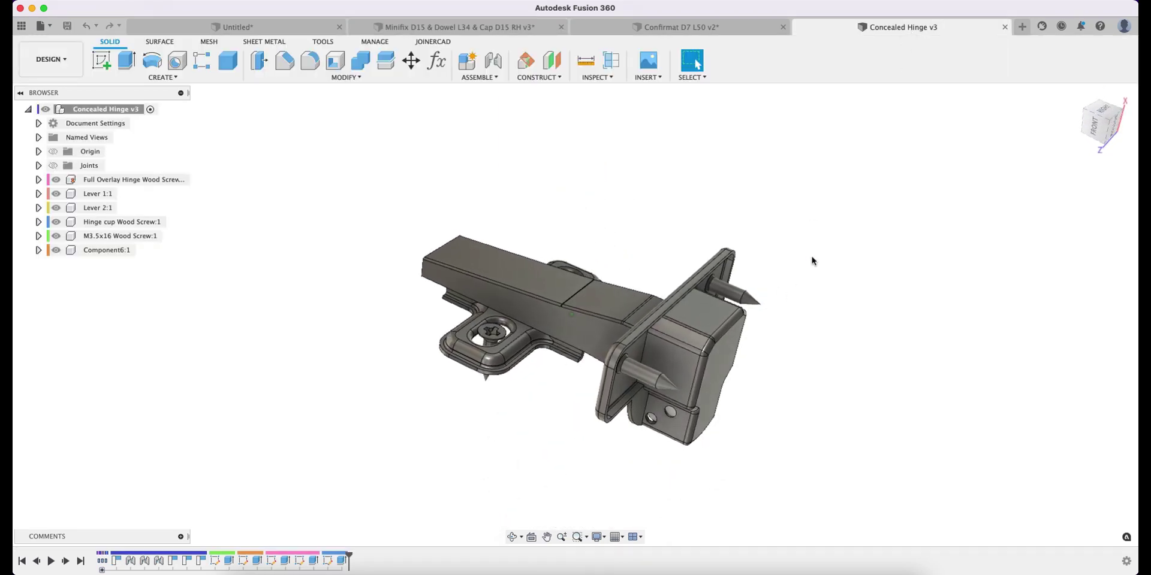
click(127, 223)
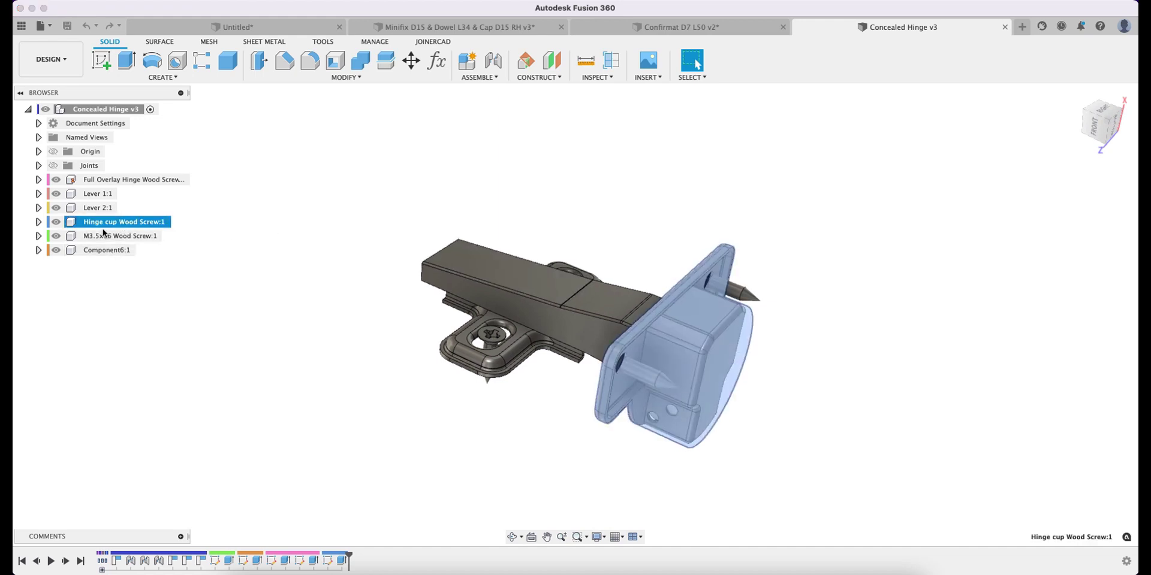
click(40, 222)
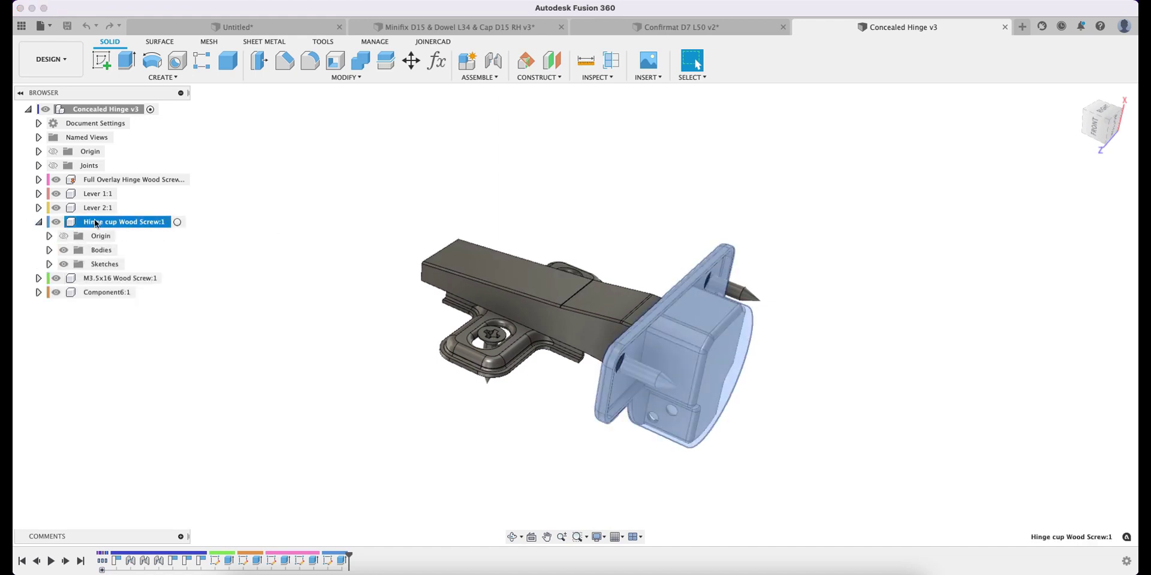
click(101, 251)
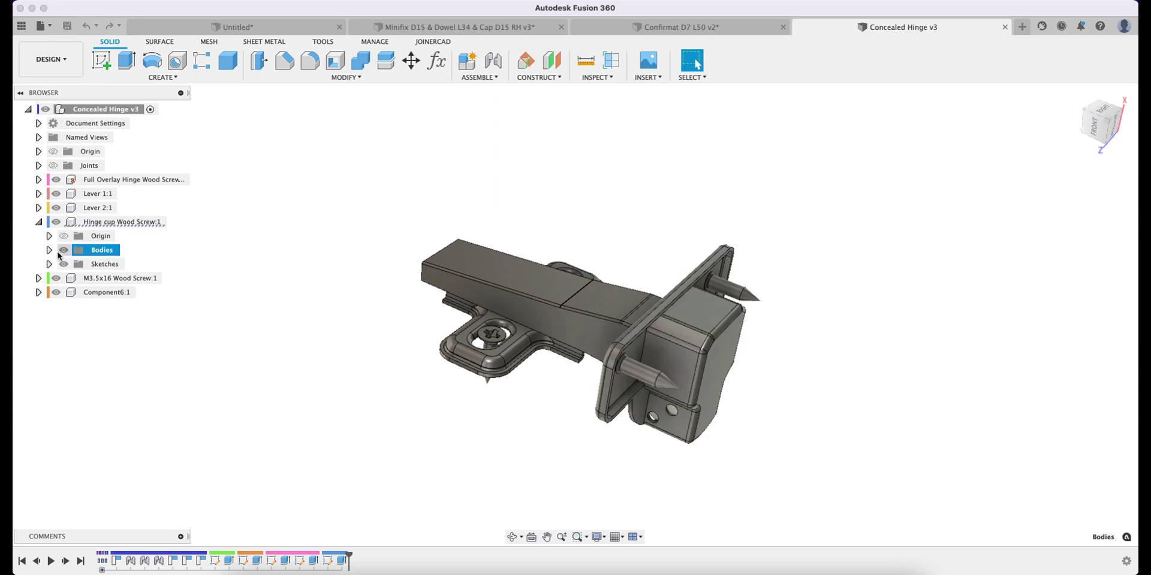
click(49, 250)
click(108, 264)
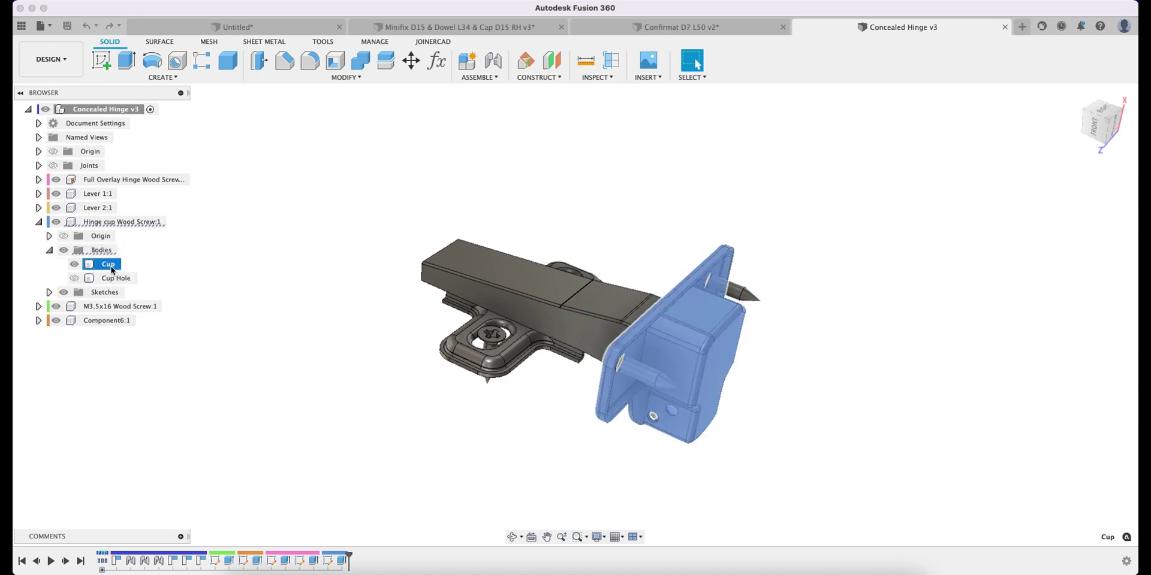
click(111, 278)
shift+scroll(387, 193, up, 5)
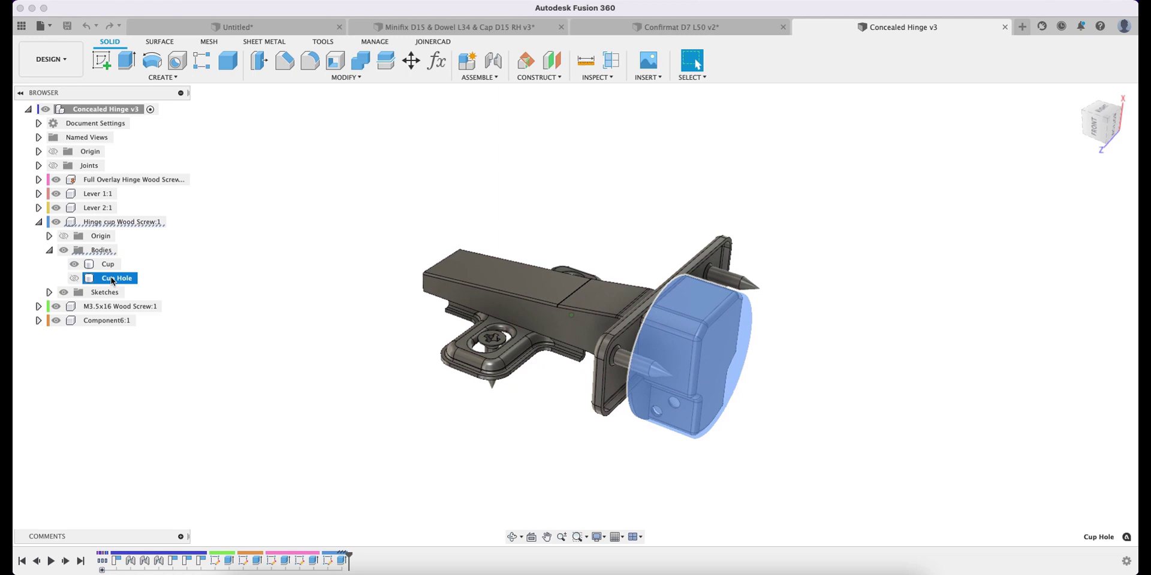
click(376, 198)
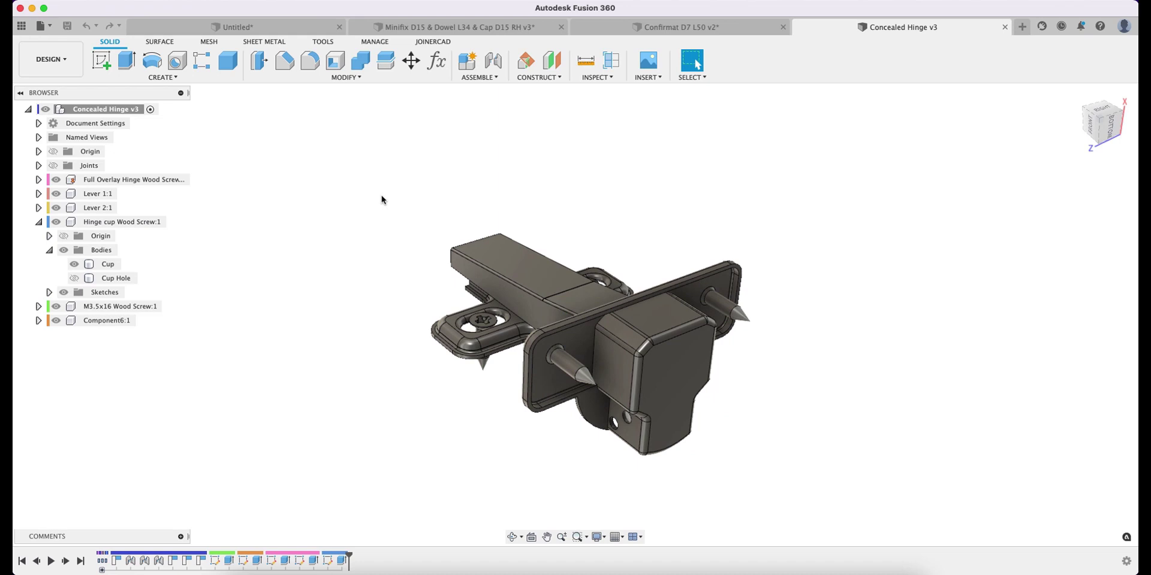
Expand Full Overlay Hinge Wood Screw:1 > Bodies and highlight Screw, Screw Hole and Screw Hole (1)
click(117, 182)
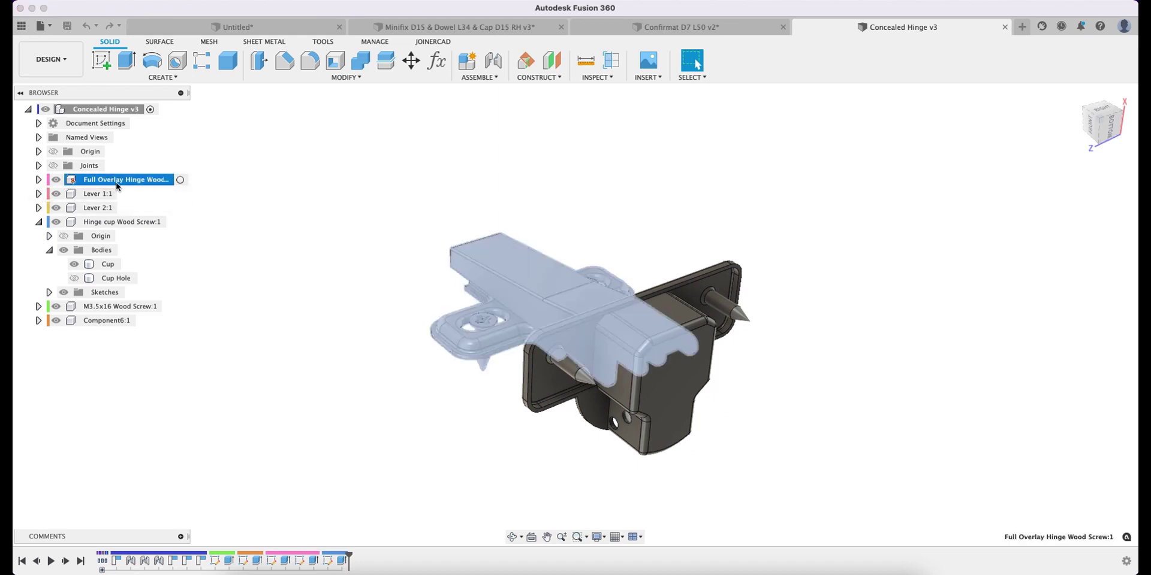
click(38, 180)
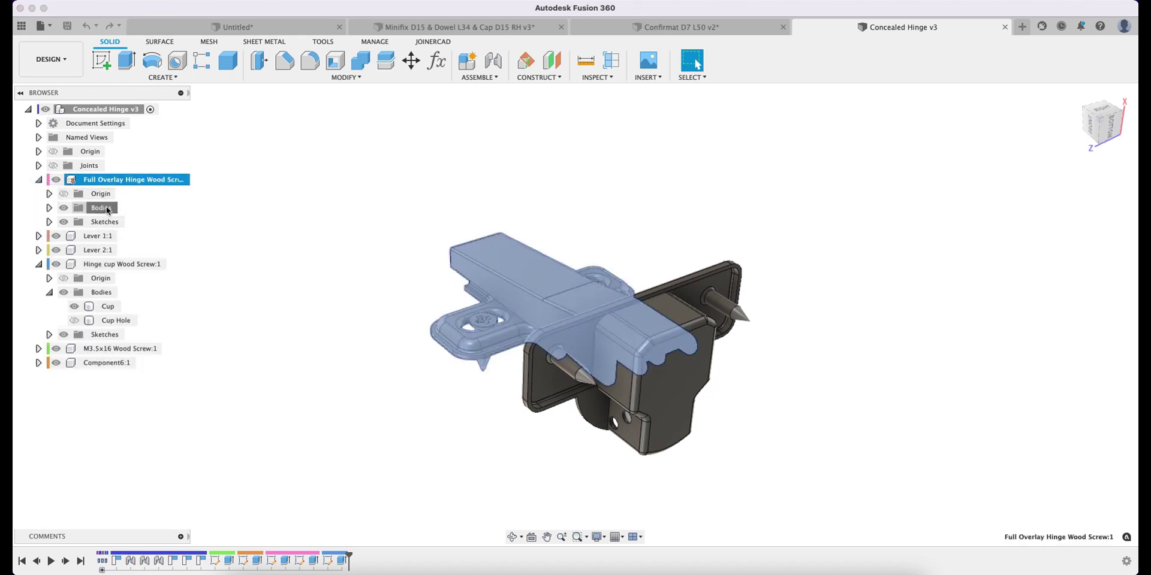
click(101, 208)
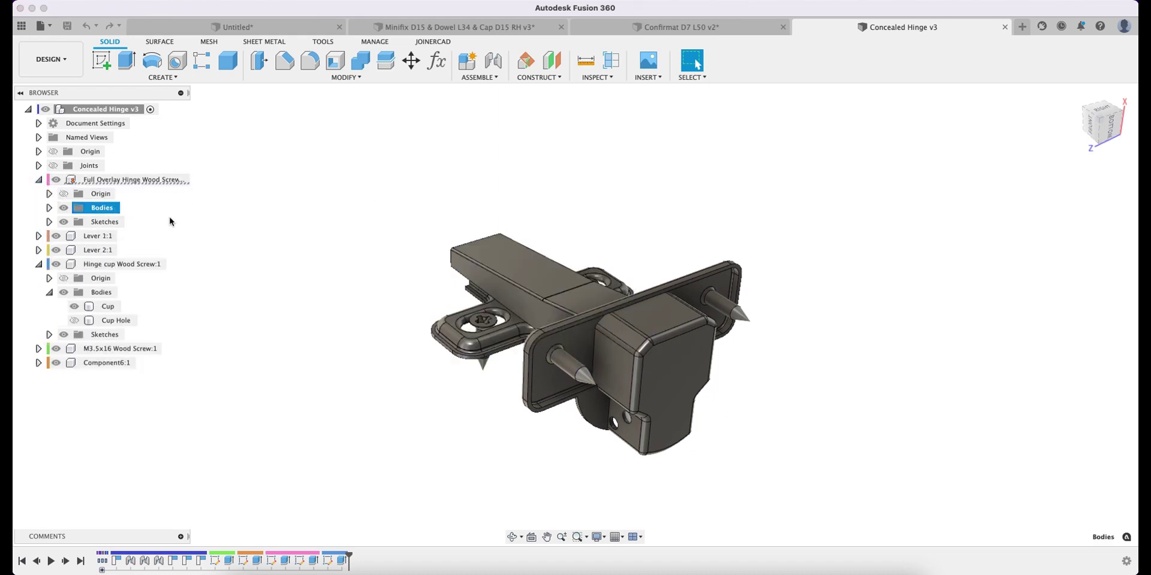
click(49, 208)
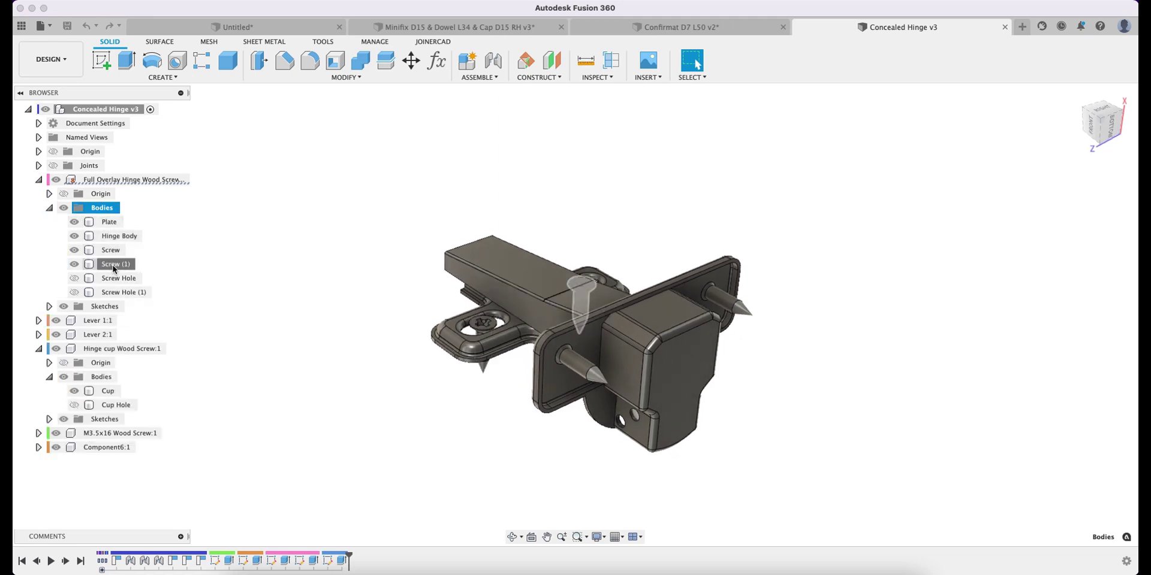
click(114, 249)
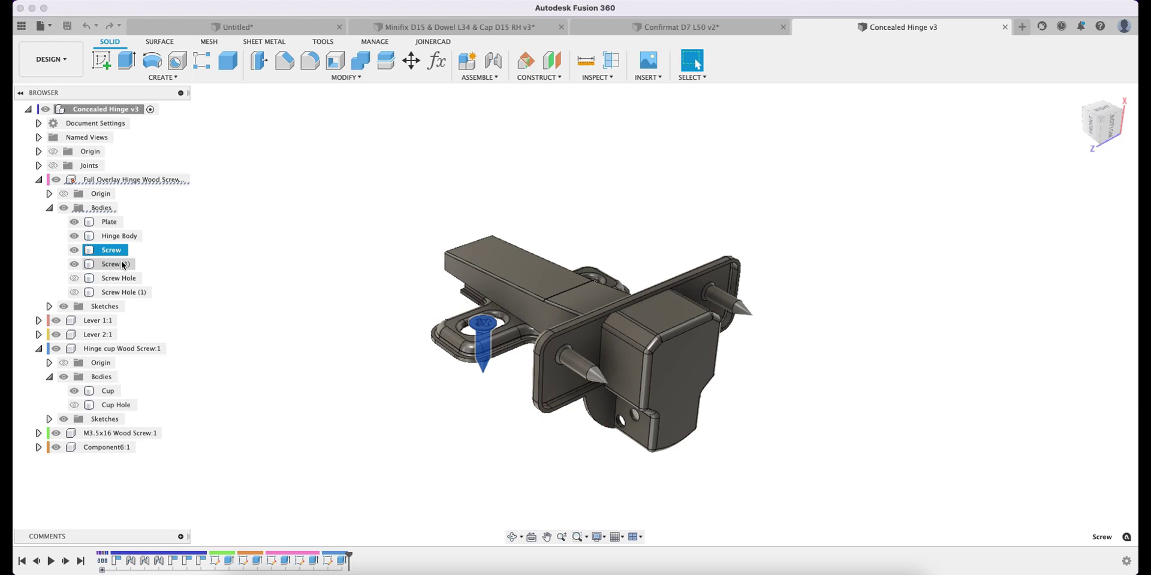
click(117, 279)
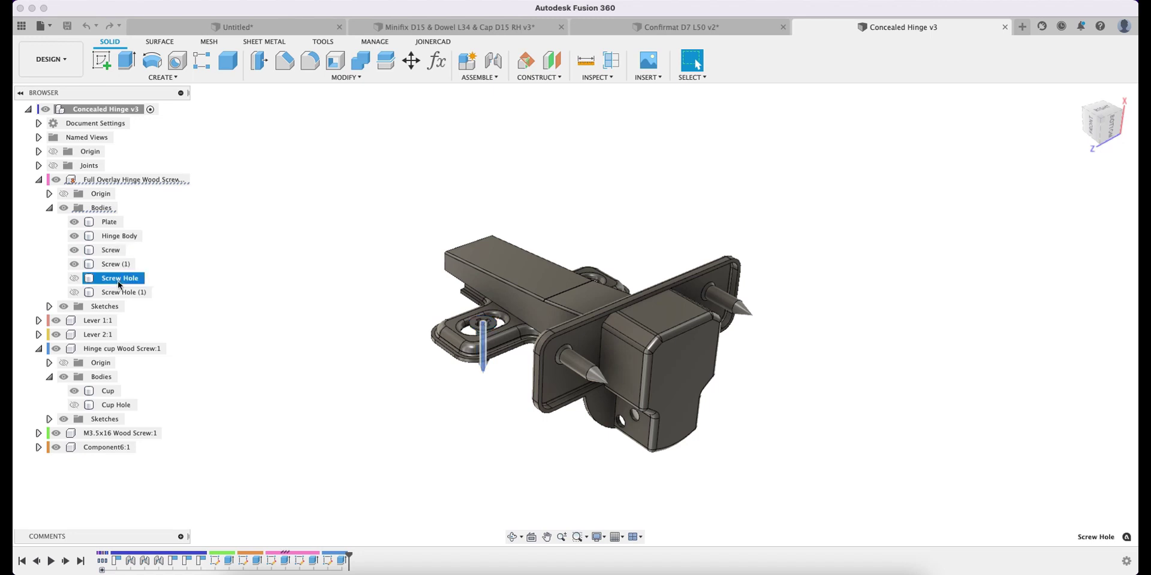
click(124, 294)
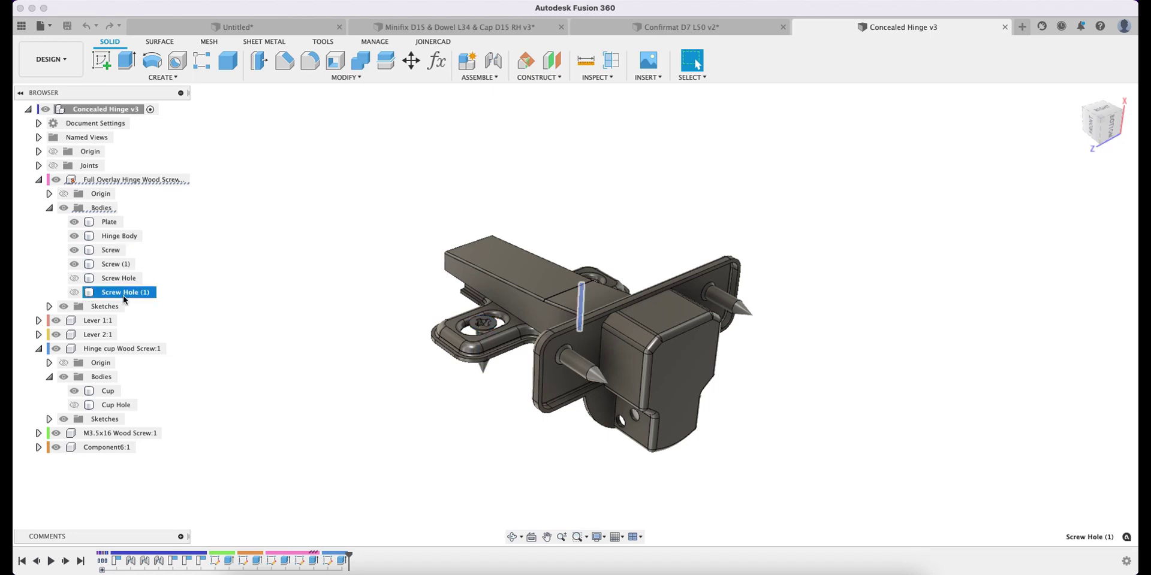
Insert Confirmat D7 L50 from the Data Panel into the current design, rotated 180° about X
key(Escape)
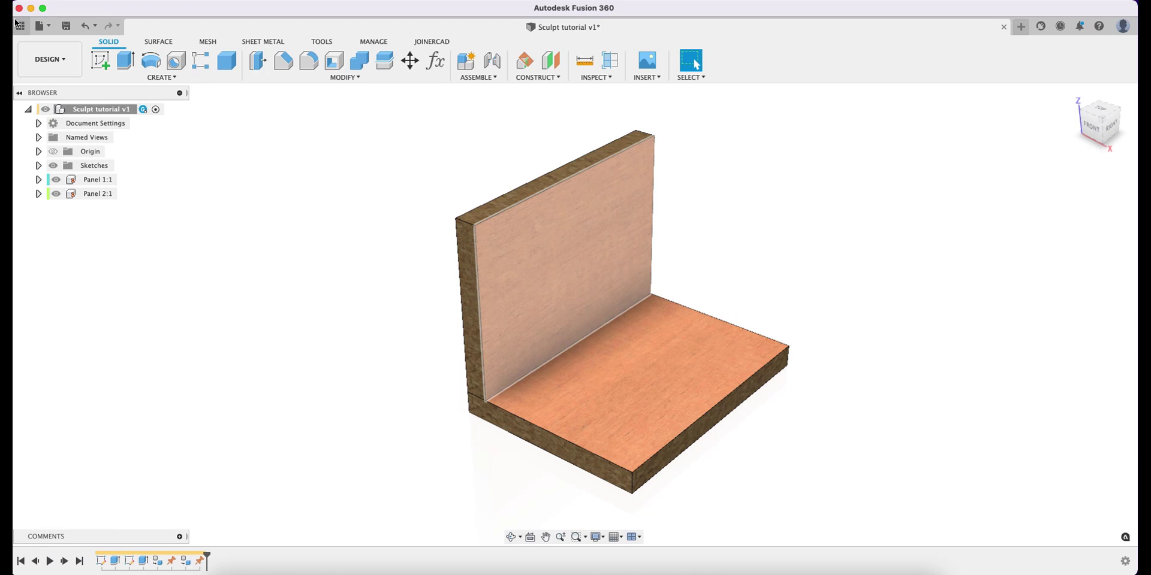
click(19, 26)
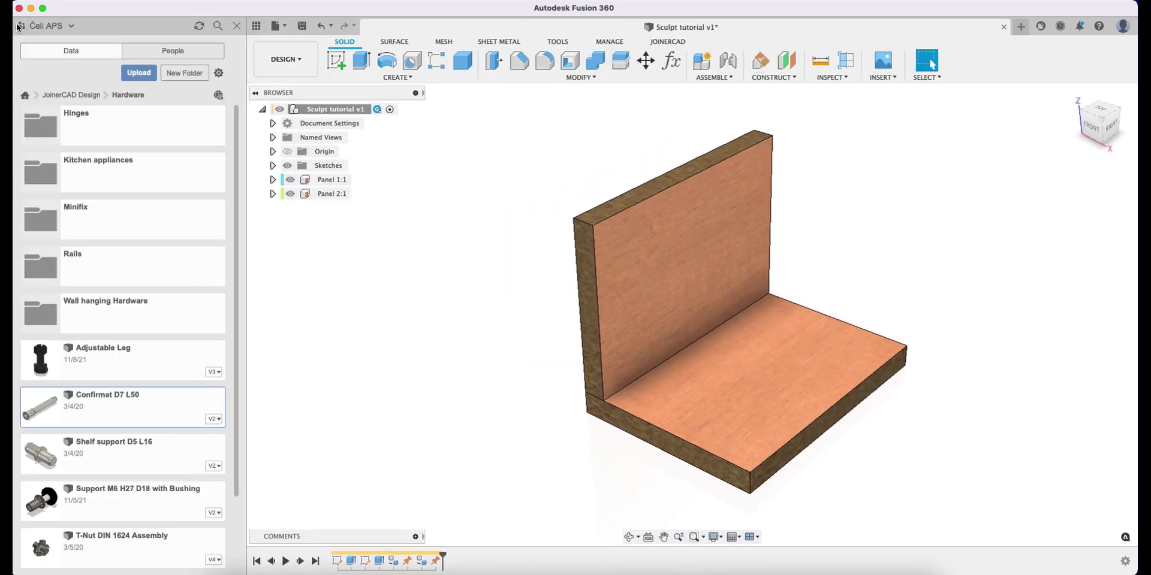
right_click(114, 399)
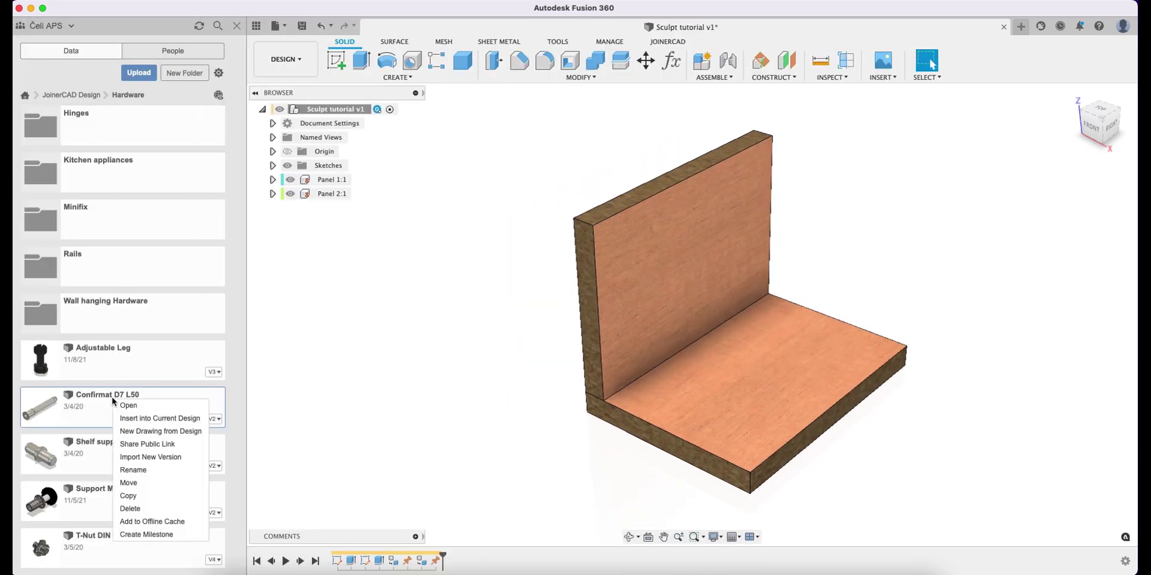
click(180, 418)
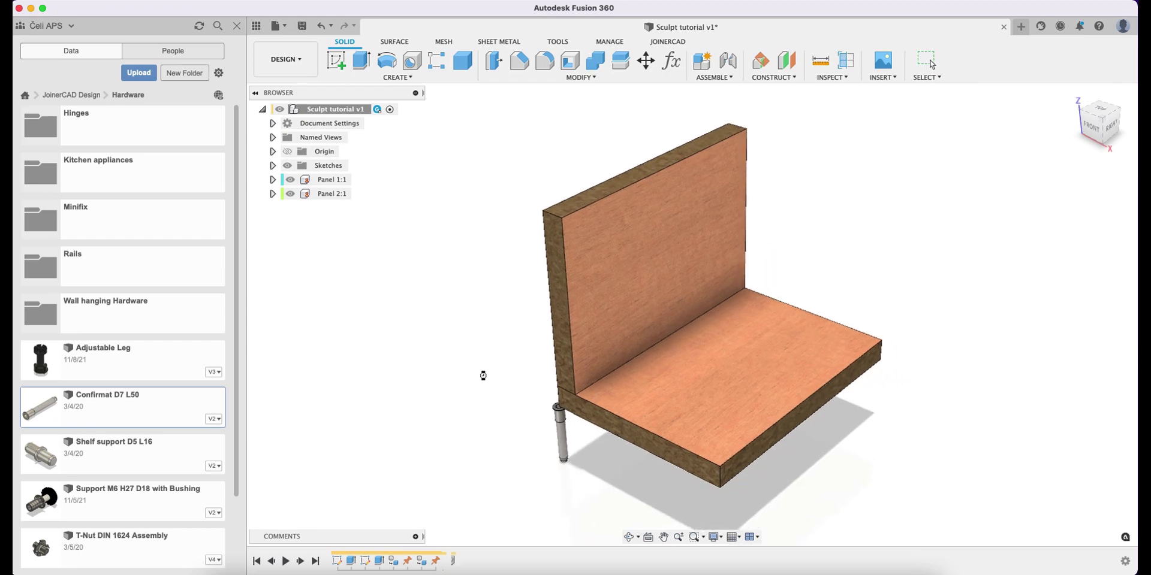
drag(531, 382, 540, 476)
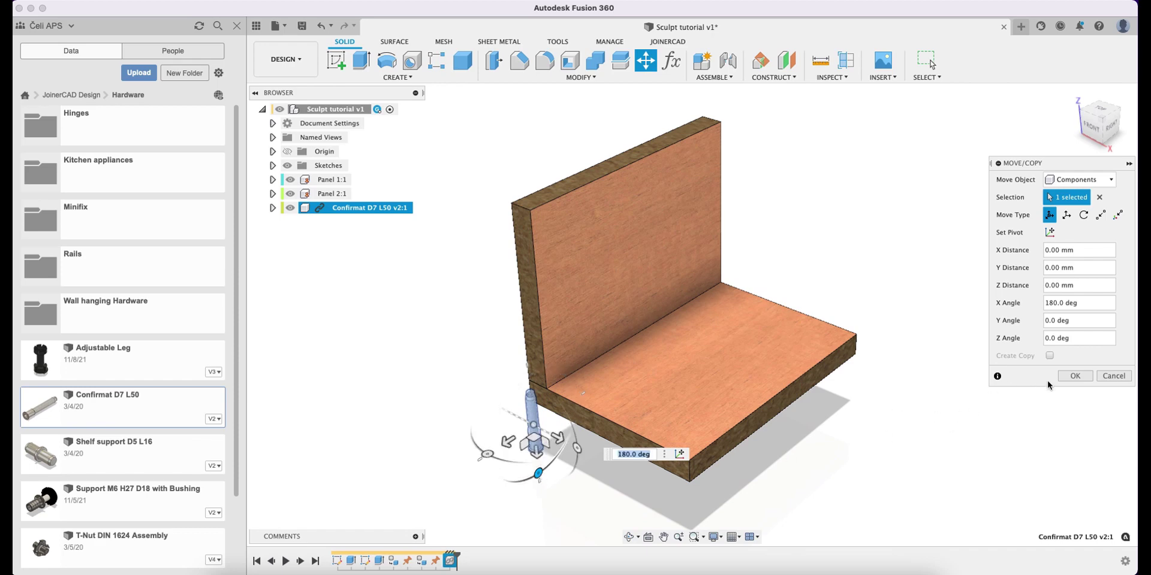
click(1084, 378)
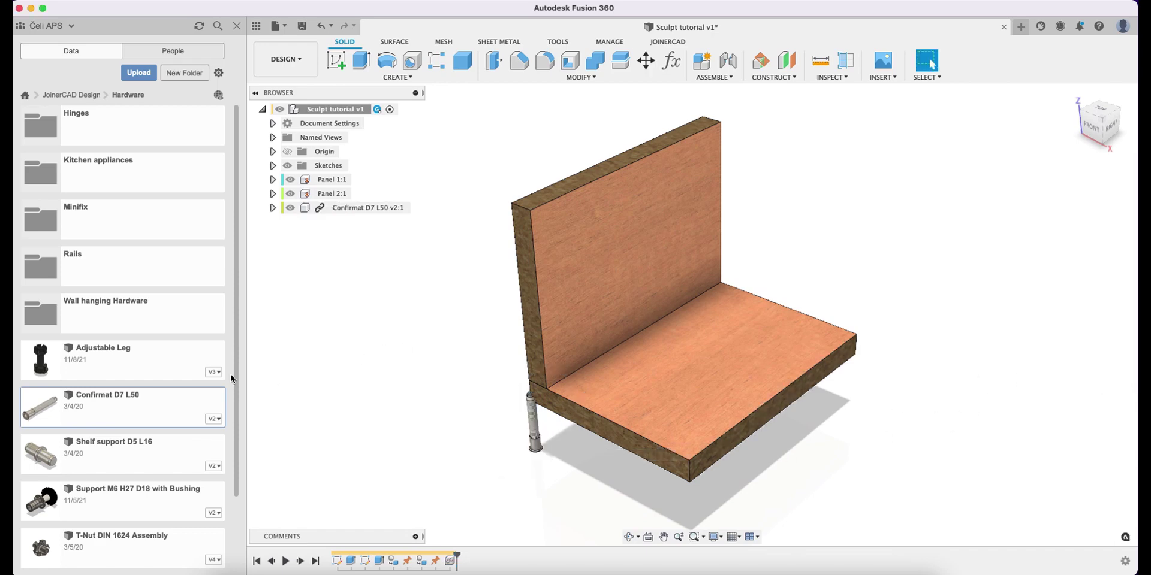
scroll(154, 377, down, 2)
Insert Minifix D15 & Dowel L34 & Cap D15 LH and rotate it upright about Y and X
click(142, 202)
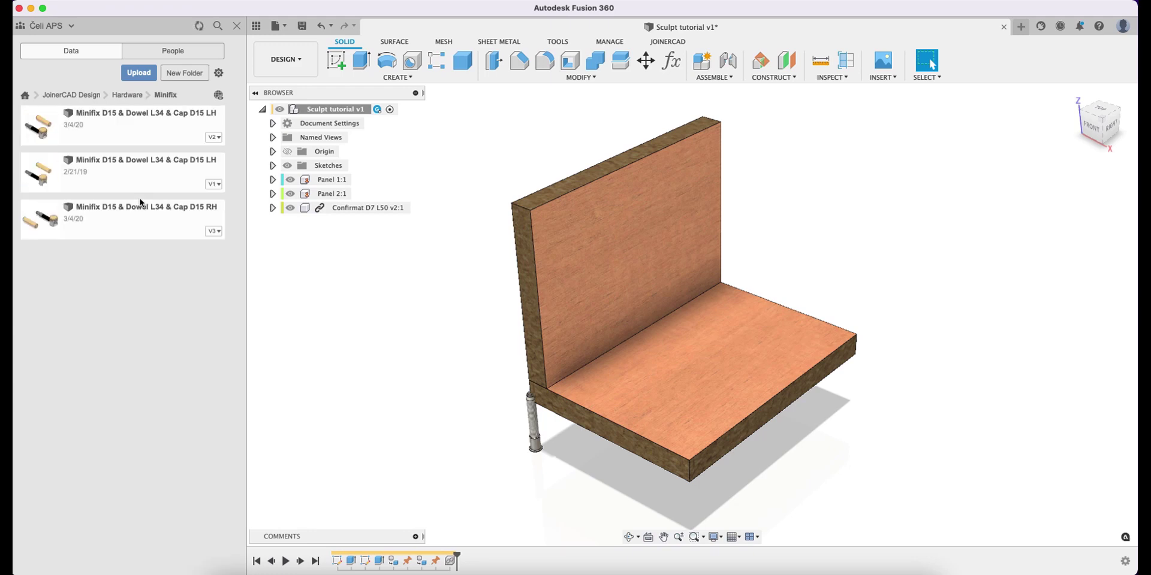
right_click(170, 122)
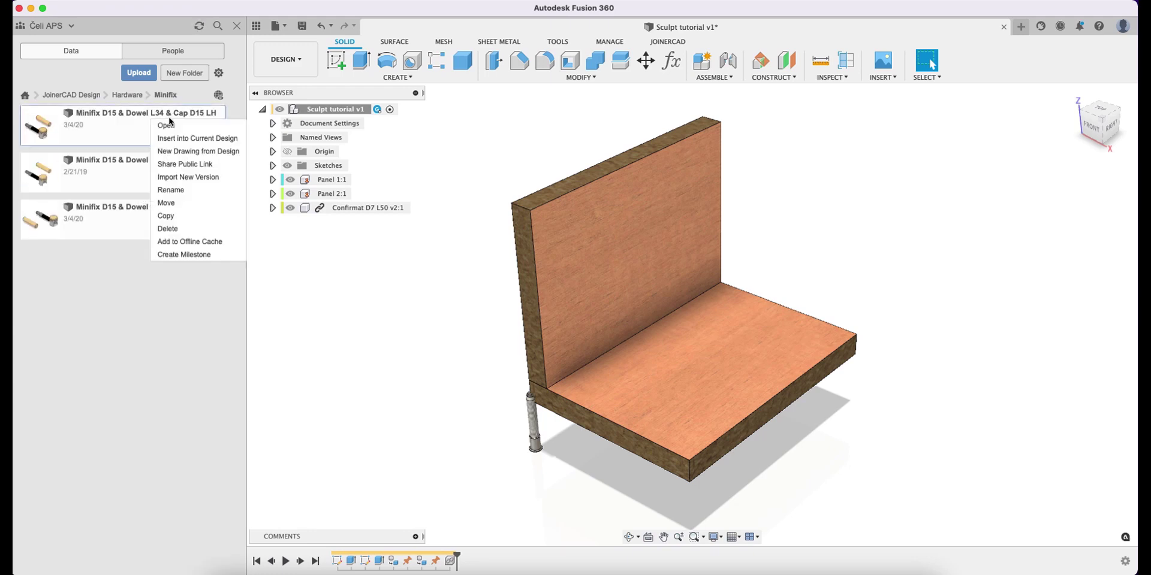
click(198, 139)
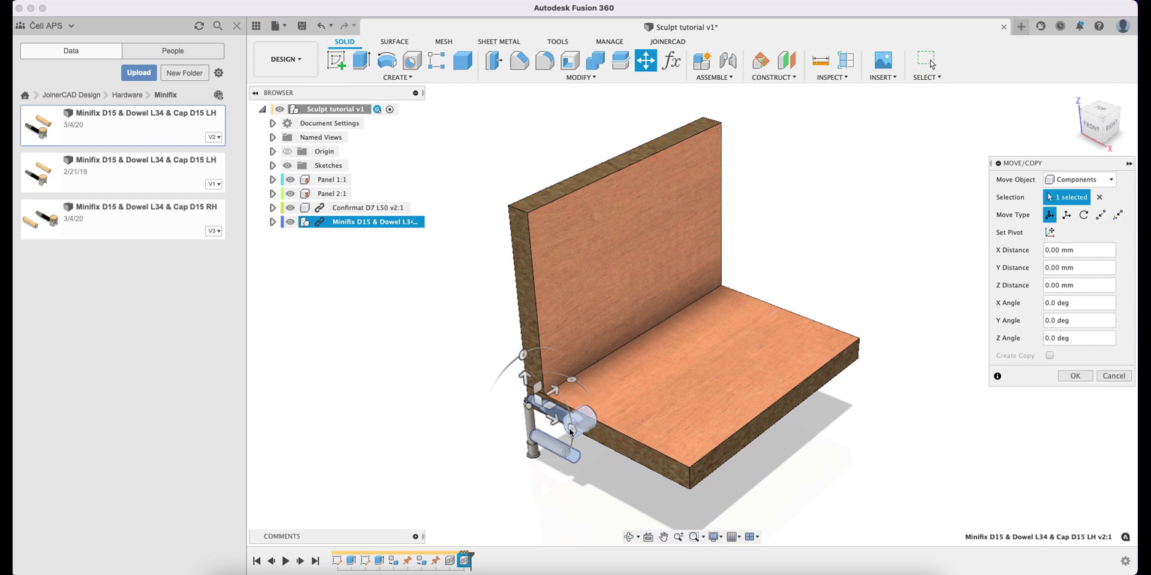
drag(571, 379, 504, 430)
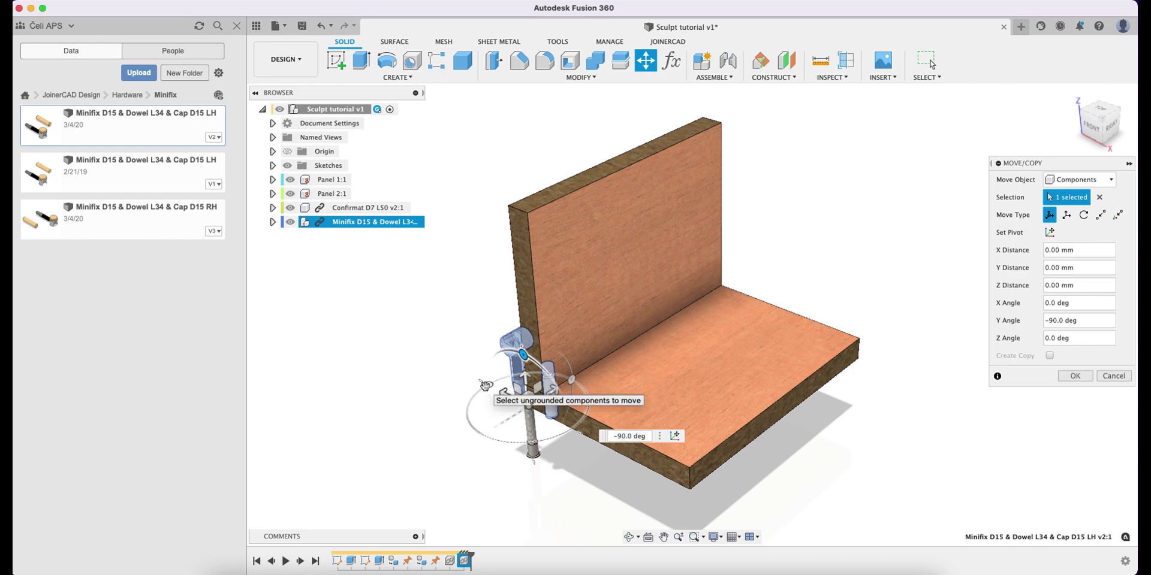
drag(486, 385, 730, 407)
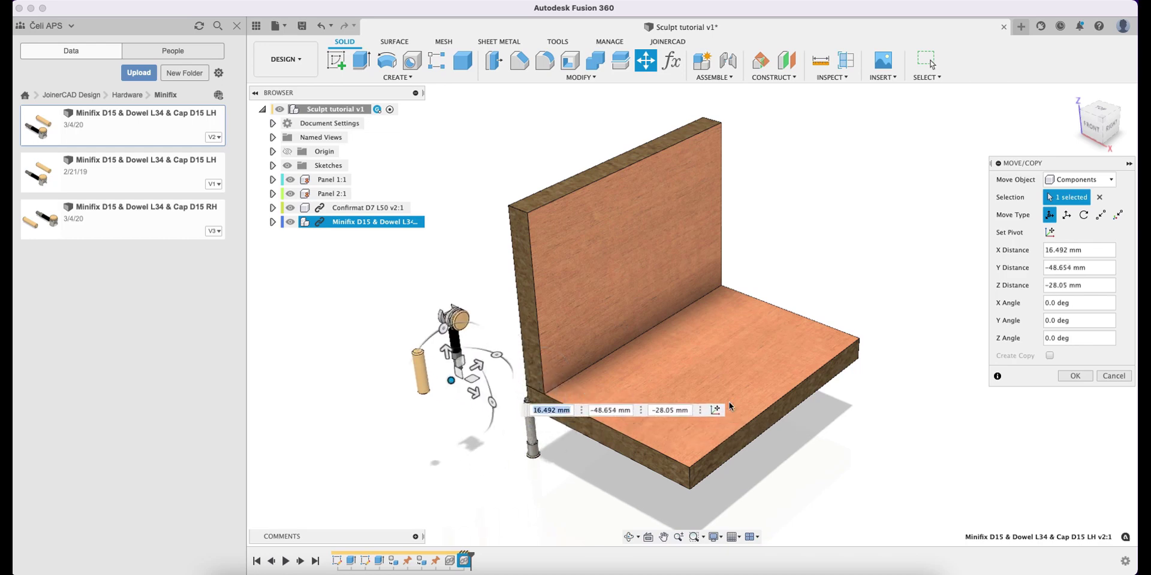
click(1090, 376)
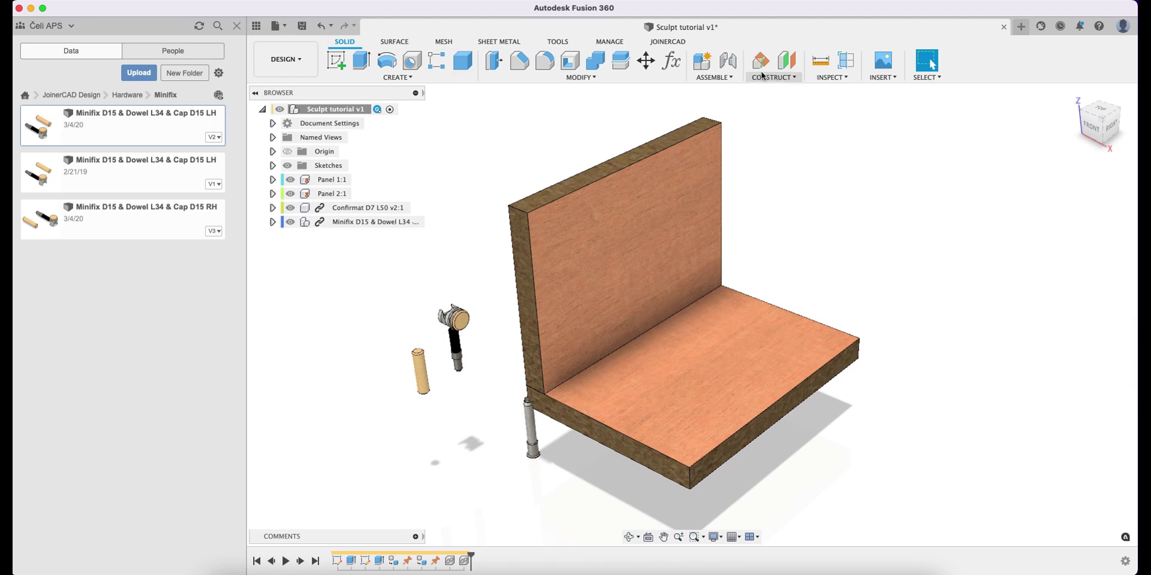
Joint the Confirmat screw base to Panel 1:1's edge with 32 mm and 9 mm offsets
click(256, 26)
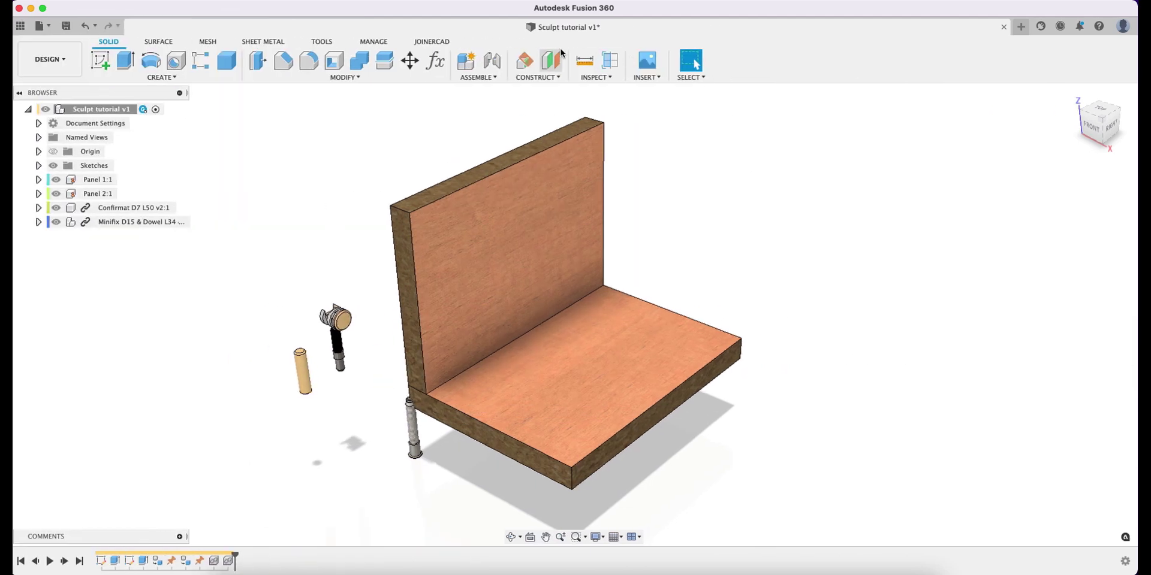
click(493, 60)
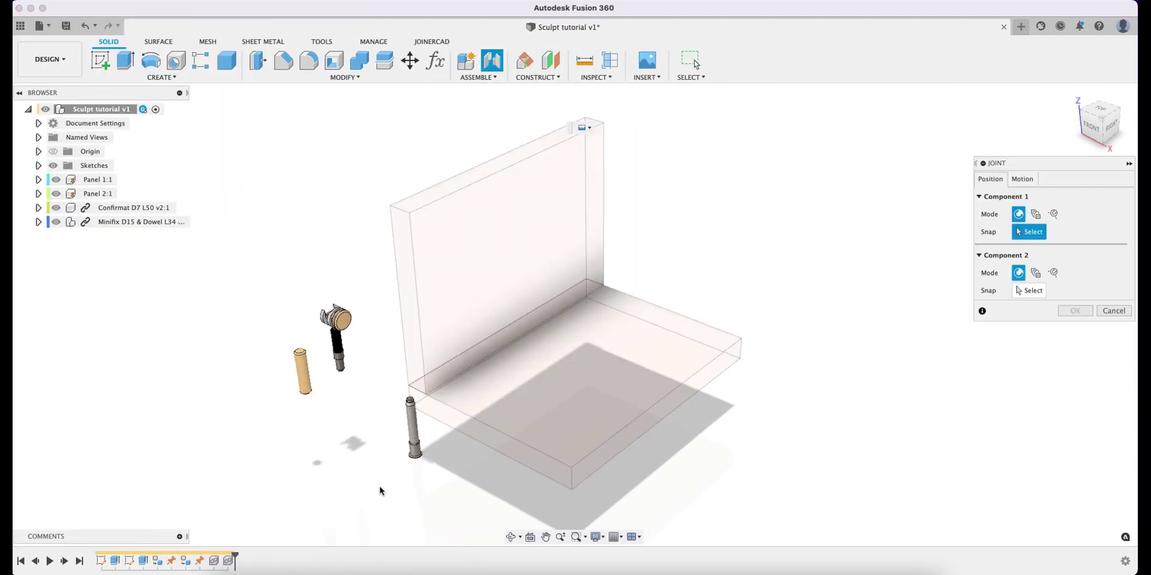
scroll(401, 475, up, 10)
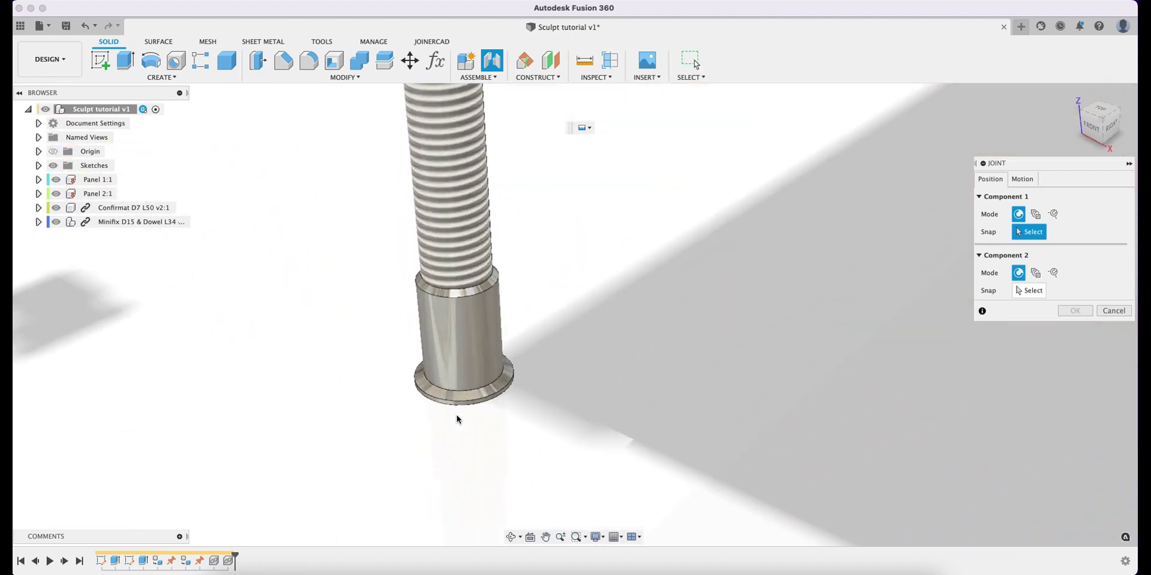
click(461, 411)
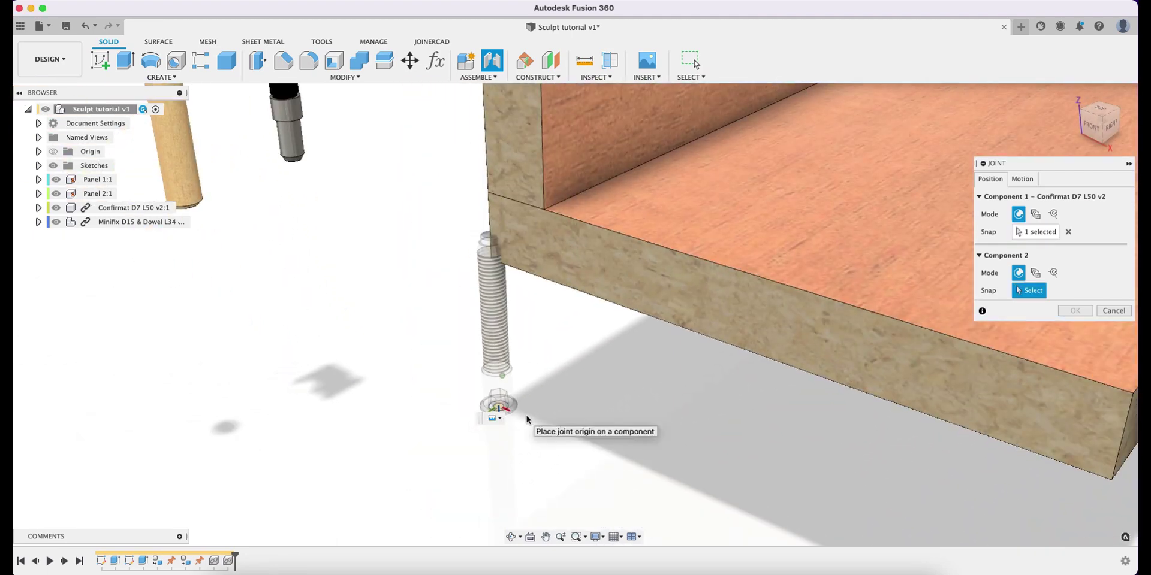
shift+middle_drag(527, 419, 506, 304)
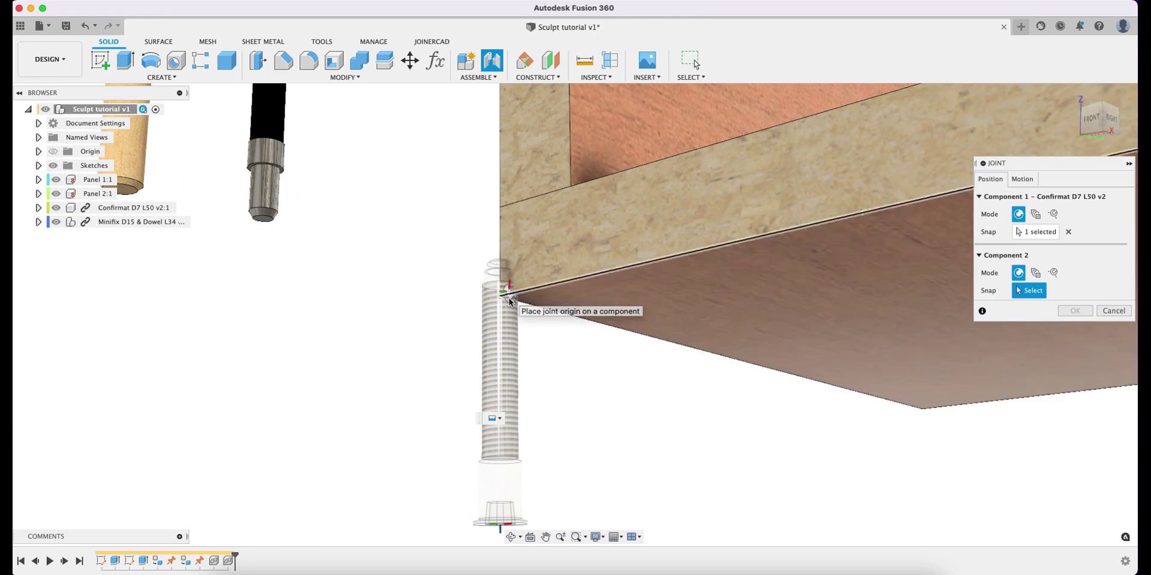
click(507, 299)
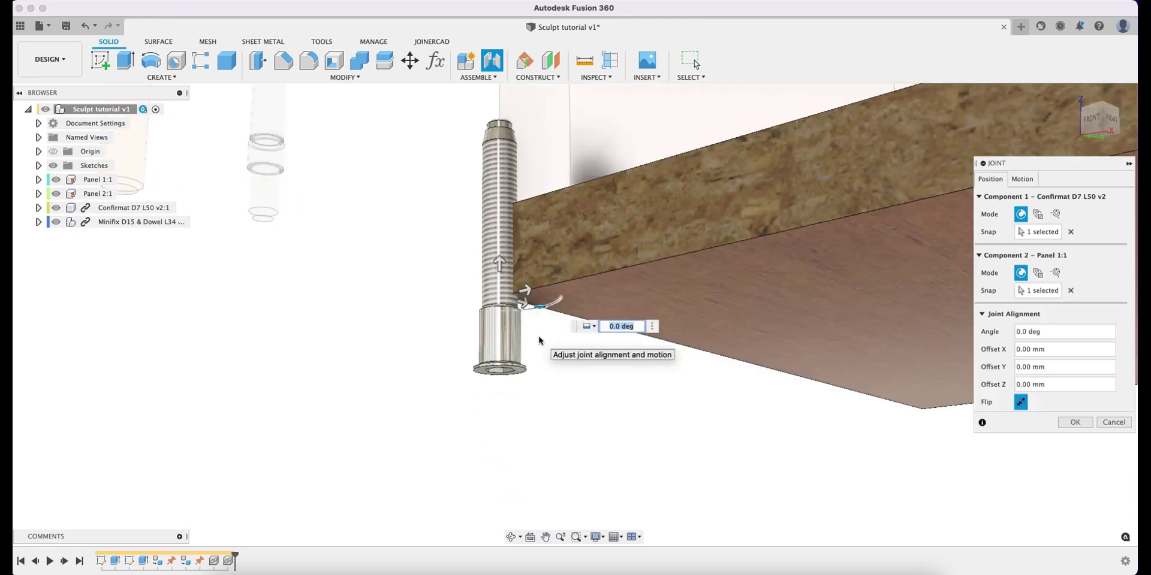
drag(527, 303, 560, 311)
text(32)
key(Return)
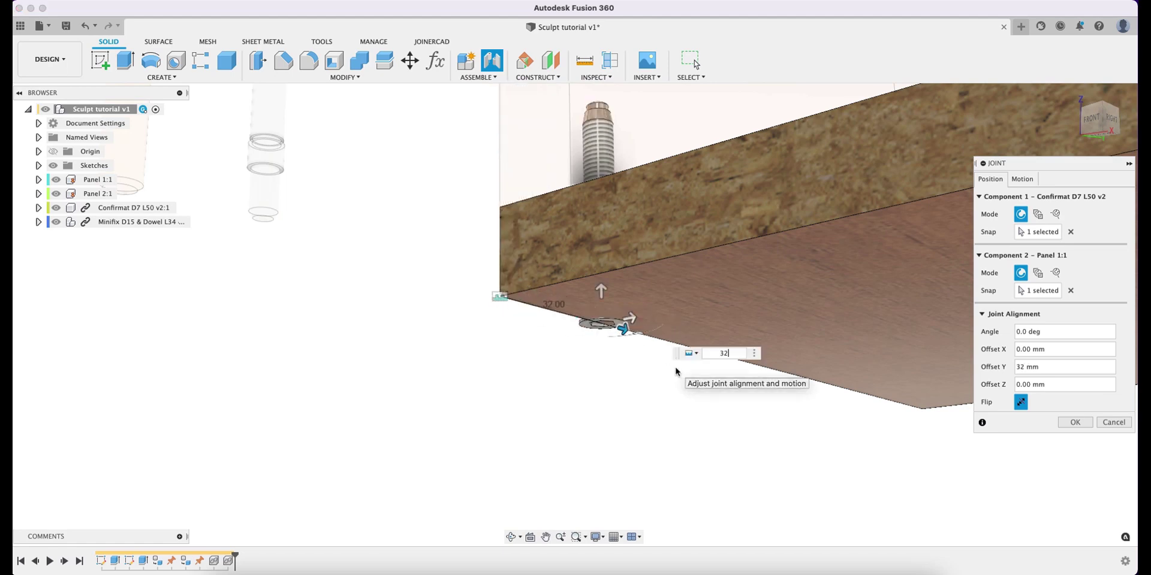
drag(637, 323, 643, 324)
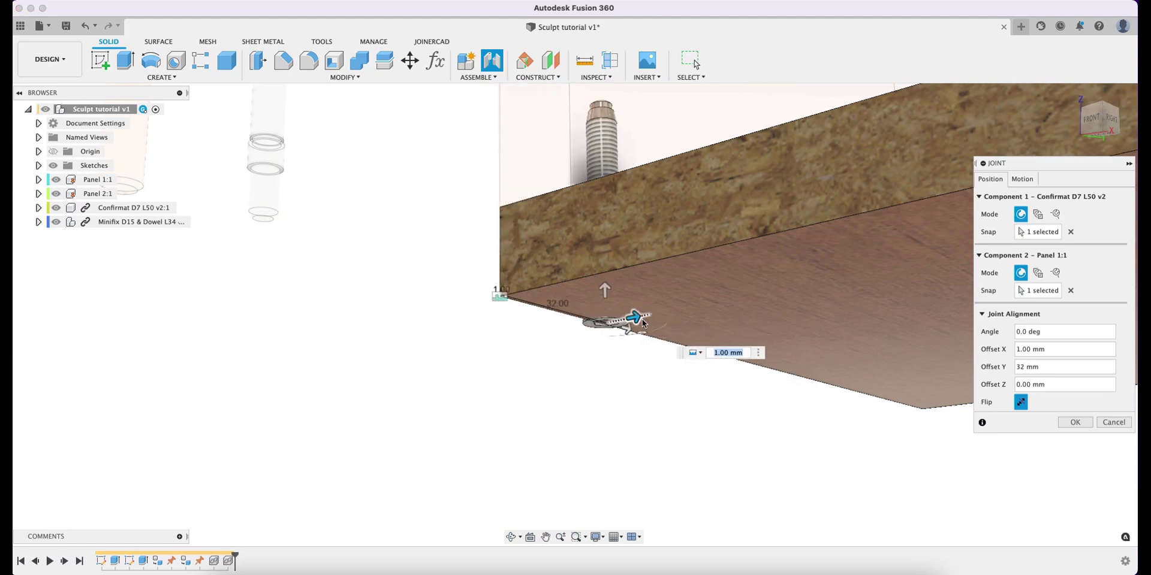
key(Return)
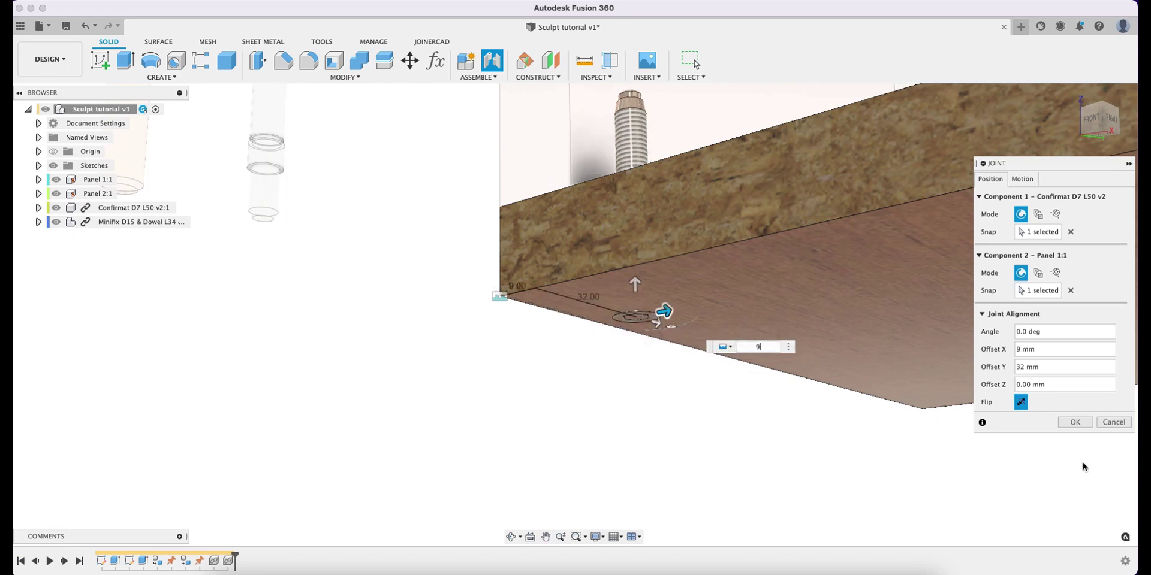
click(1088, 424)
scroll(578, 368, down, 5)
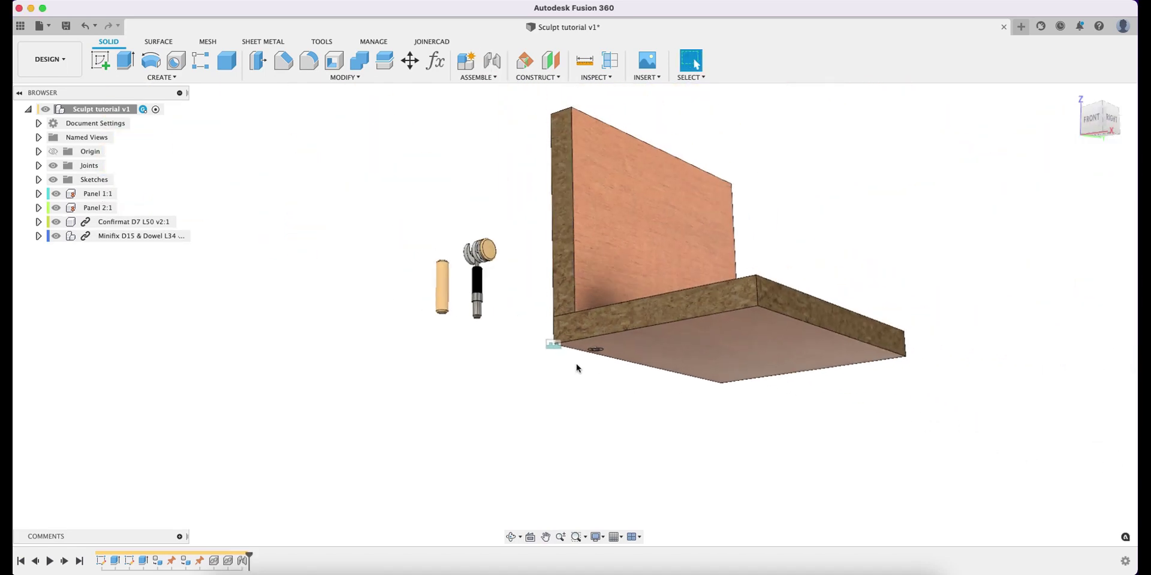
Joint the Connecting Bolt to Panel 2:1's edge with 9 mm and −32 mm offsets
key(j)
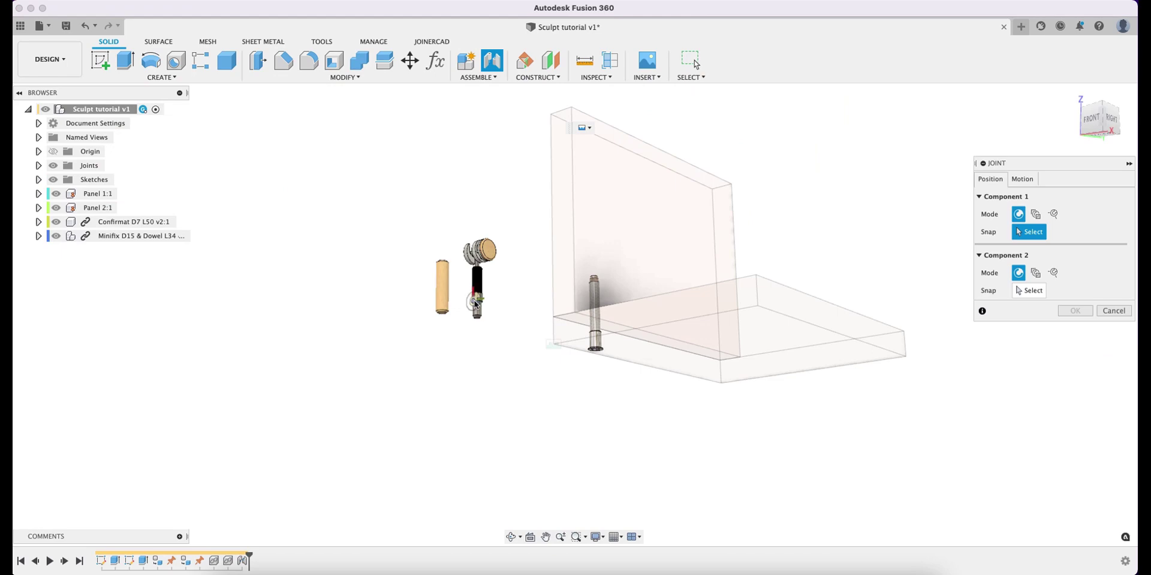
scroll(476, 305, up, 5)
scroll(476, 304, up, 3)
click(479, 306)
scroll(480, 305, down, 5)
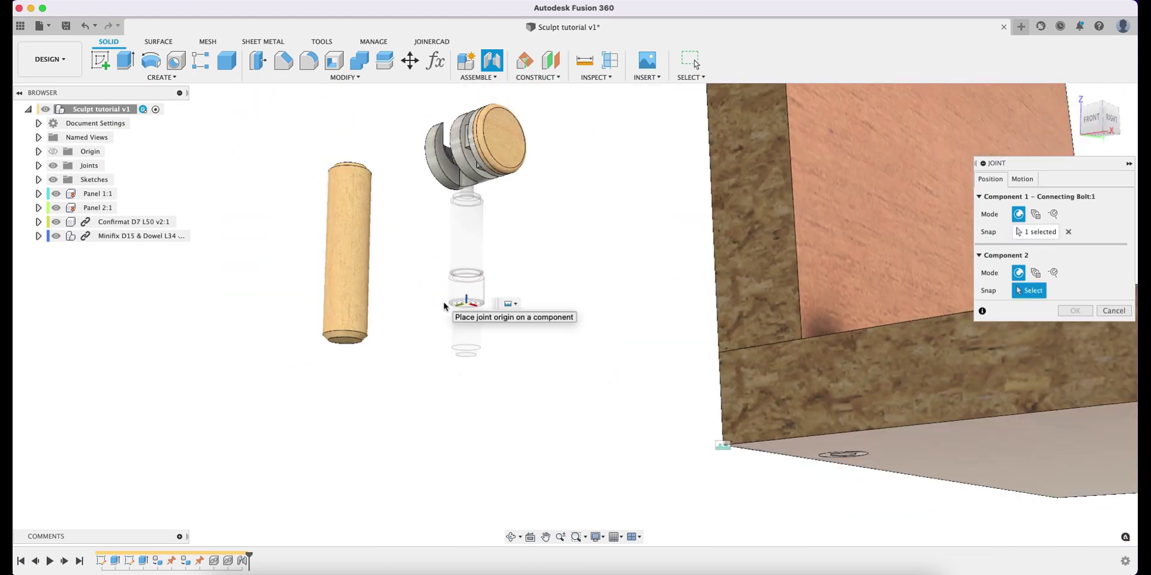
shift+middle_drag(612, 322, 654, 373)
click(655, 373)
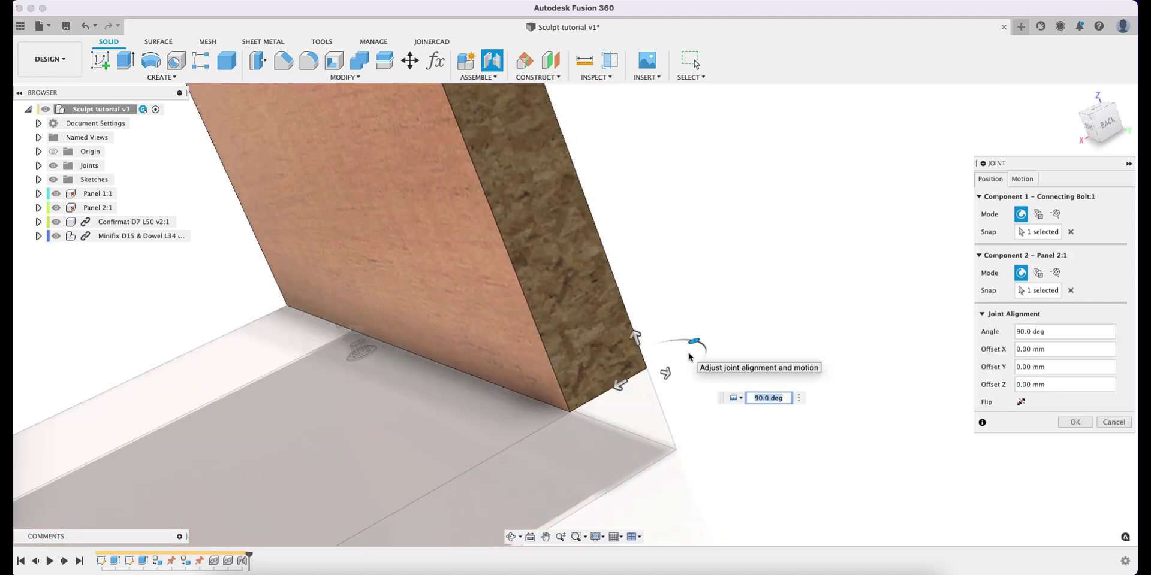
drag(620, 389, 604, 400)
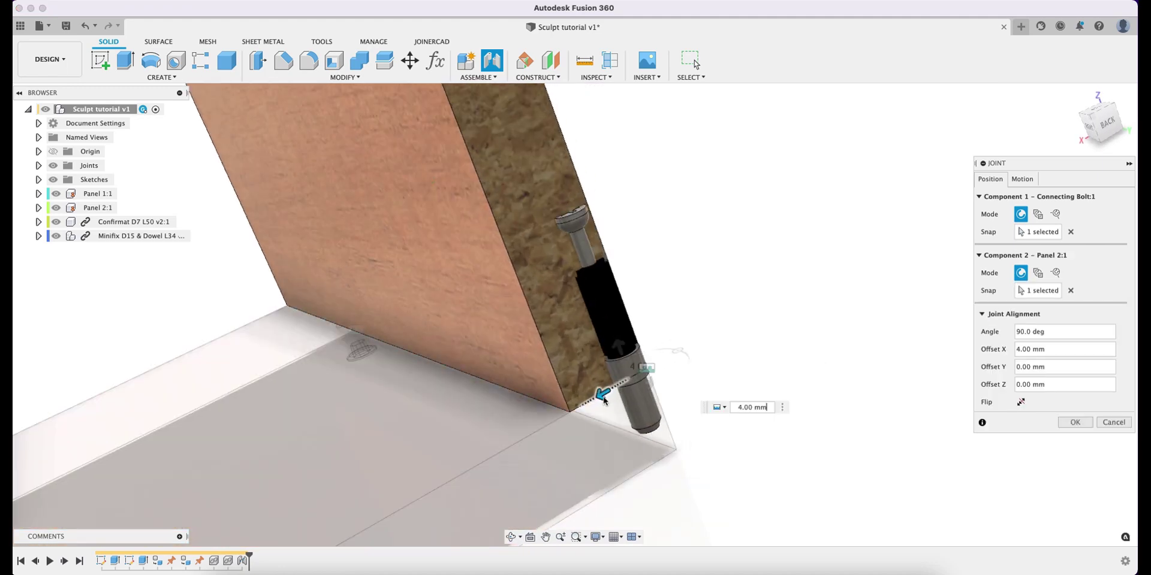
text(9)
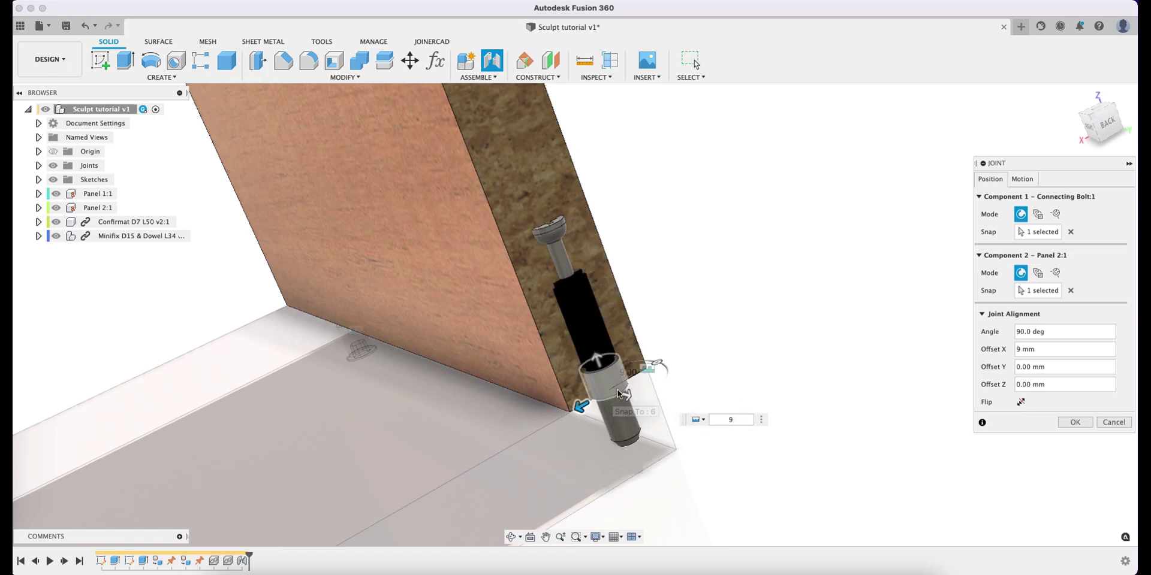
drag(597, 403, 576, 391)
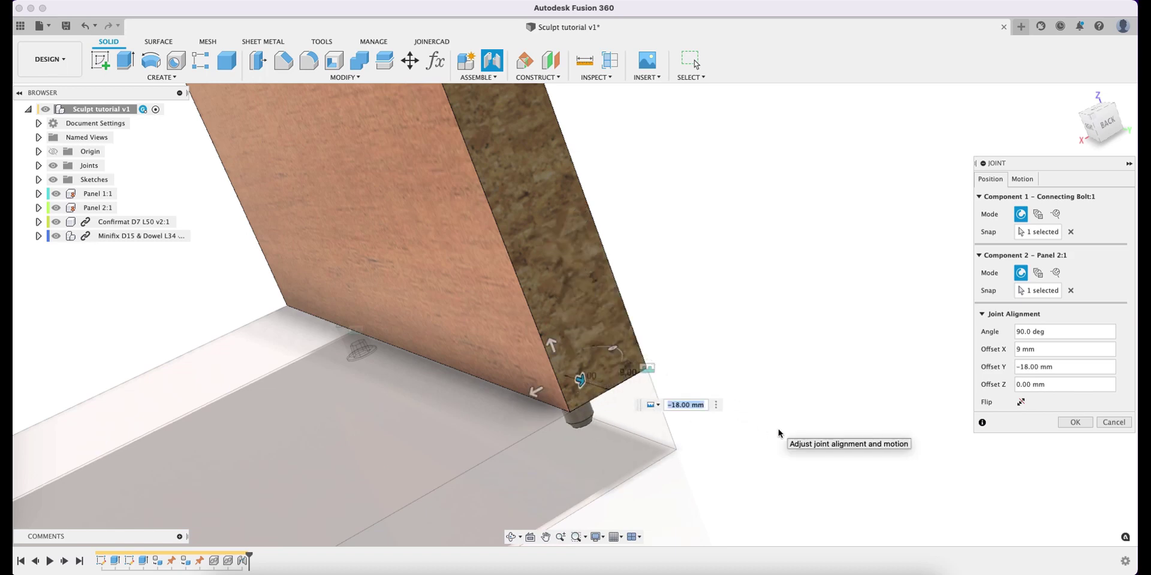
text(-32)
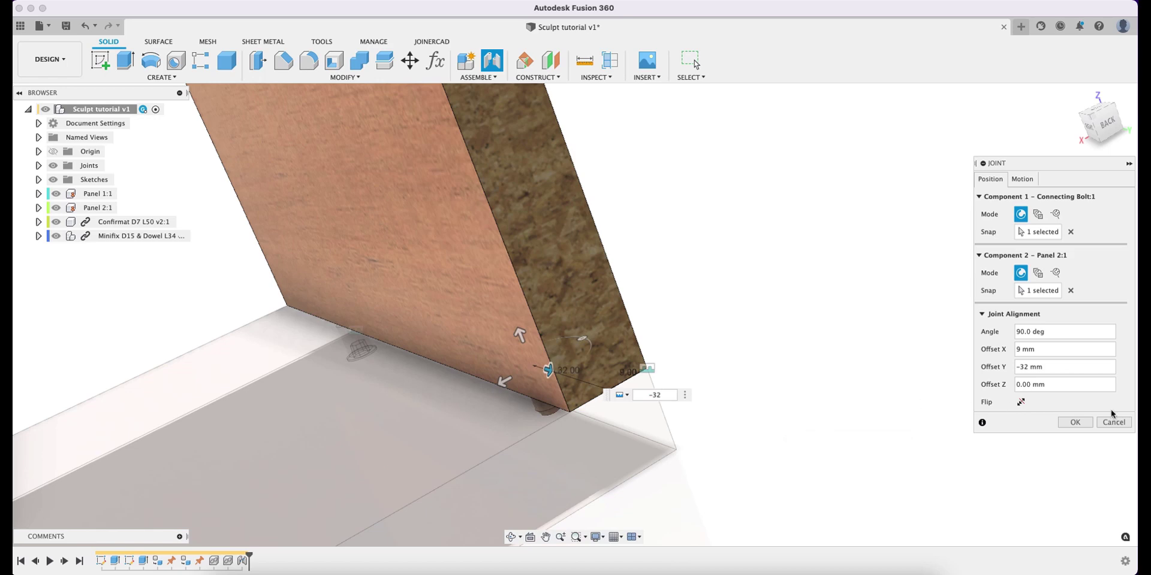
click(1088, 426)
scroll(753, 336, down, 5)
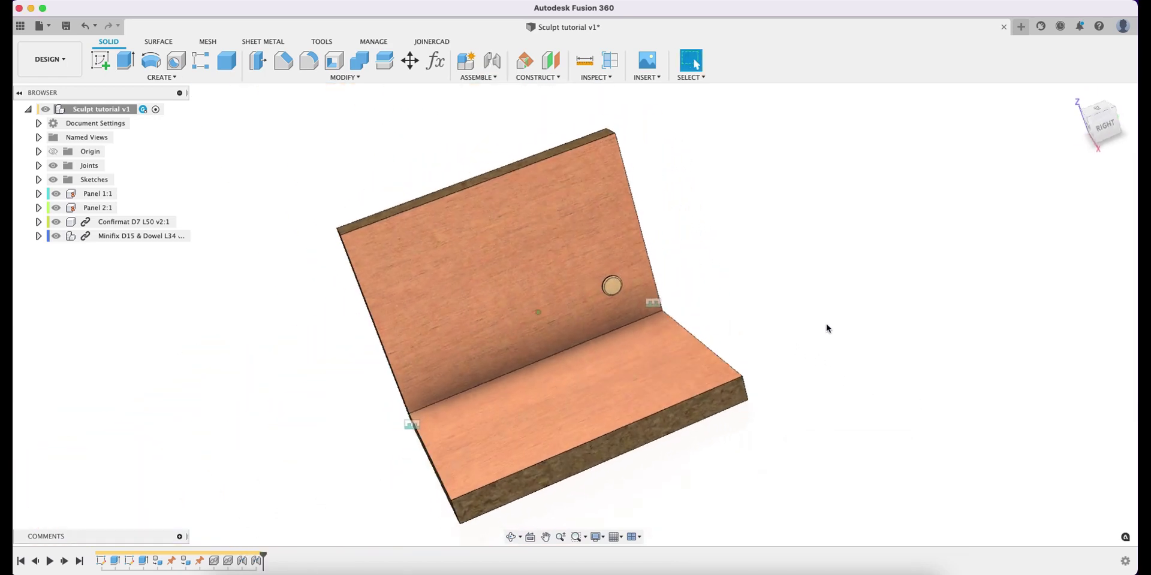
Run JoinerCAD Joint > Sculpt on Panel 1:1 and Panel 2:1 to cut their hardware holes
click(431, 41)
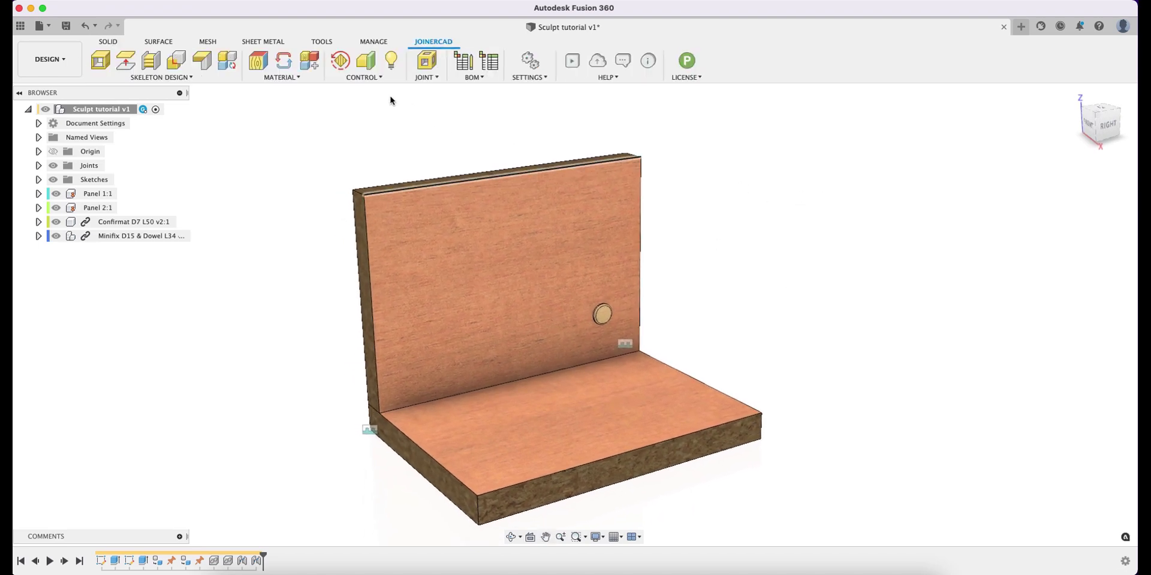
click(423, 67)
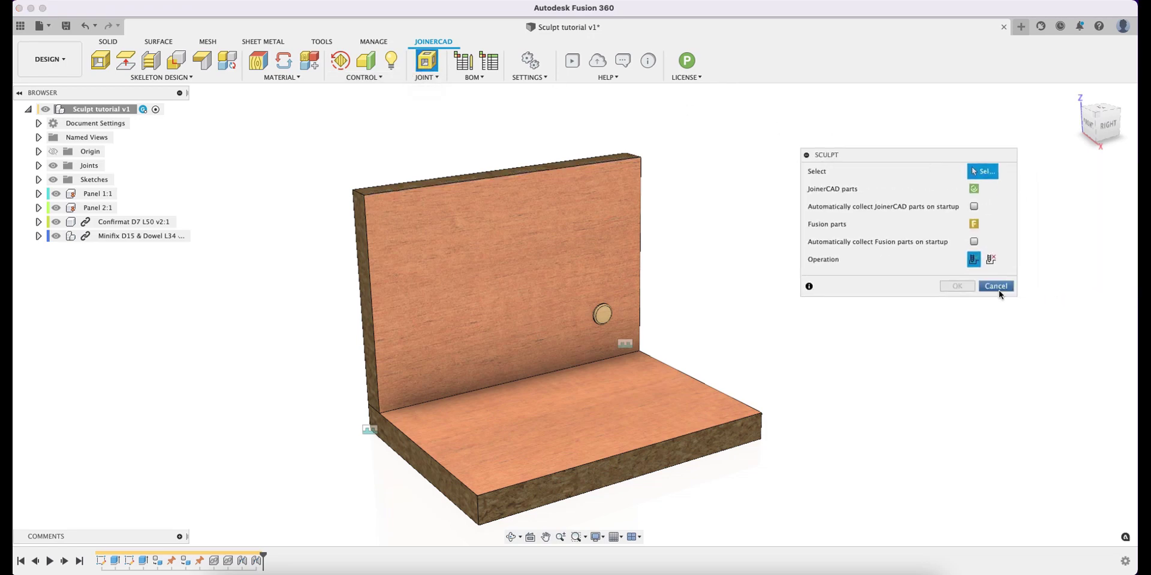
drag(1015, 296, 1026, 298)
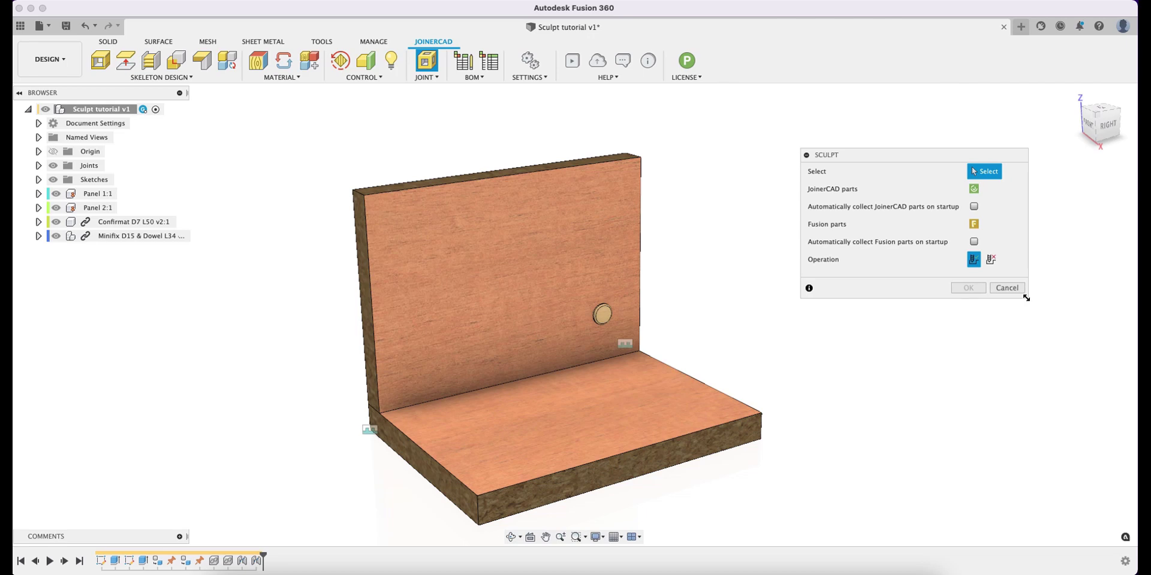
click(628, 211)
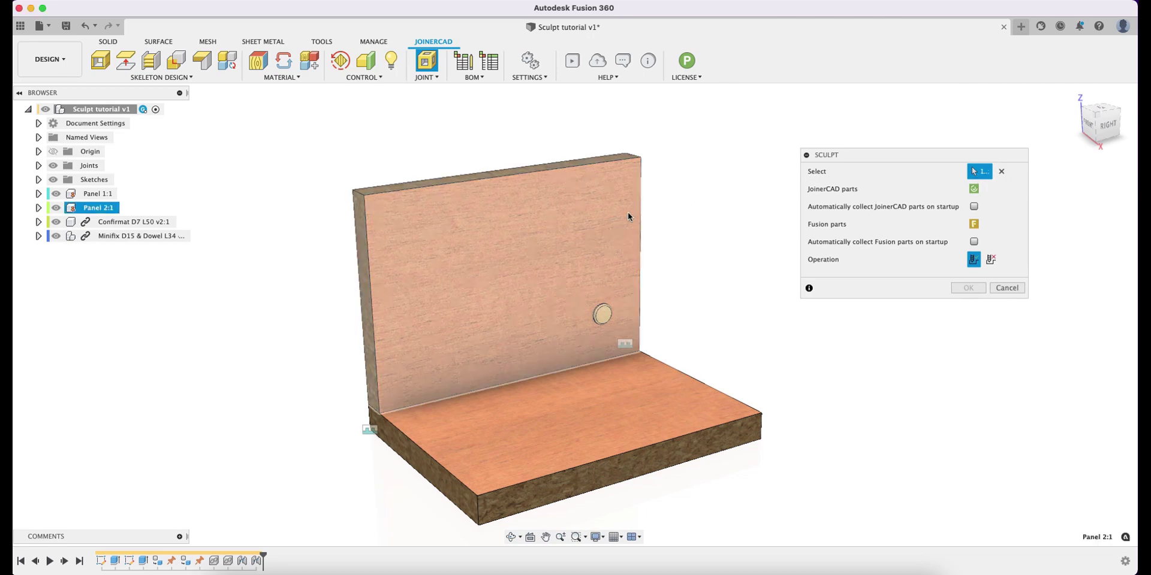
click(657, 395)
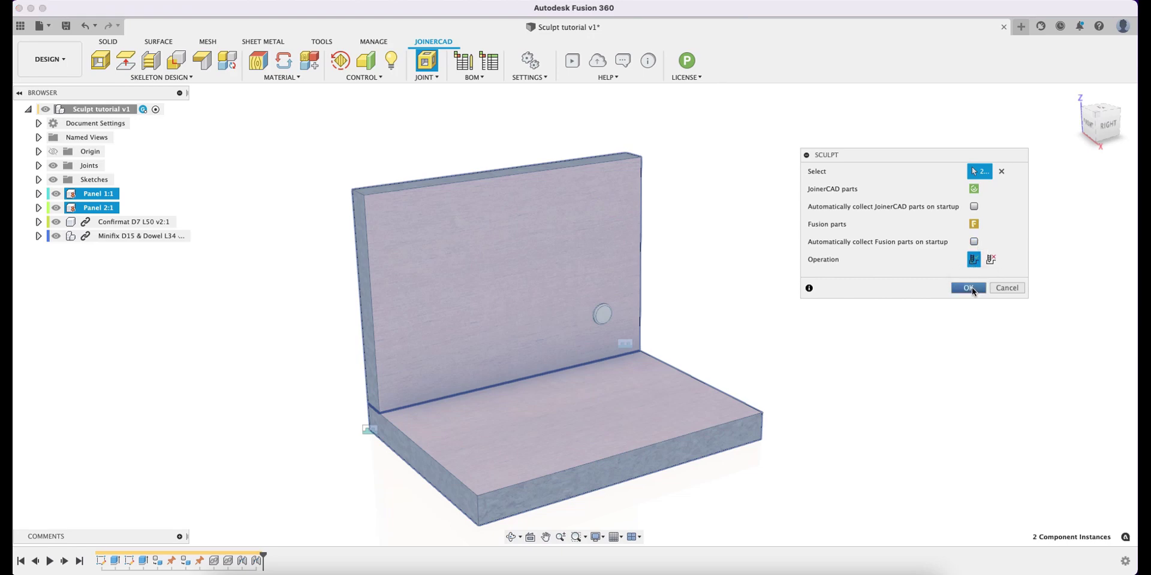
click(968, 287)
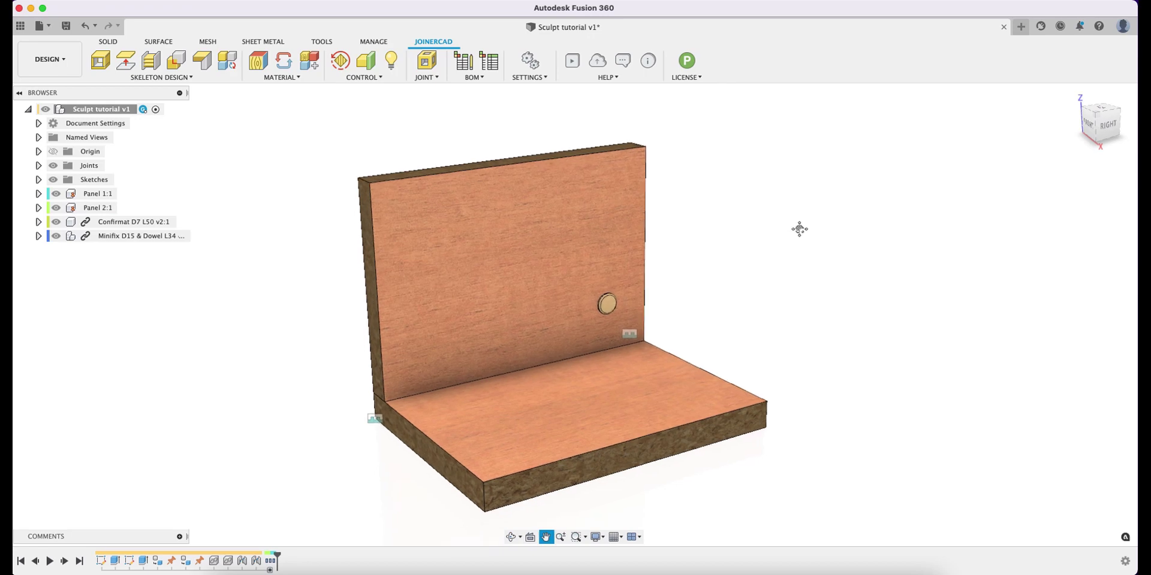
Hide the Confirmat, Minifix hardware and Panel 2:1, then orbit to inspect Panel 1:1's holes
click(61, 223)
click(57, 223)
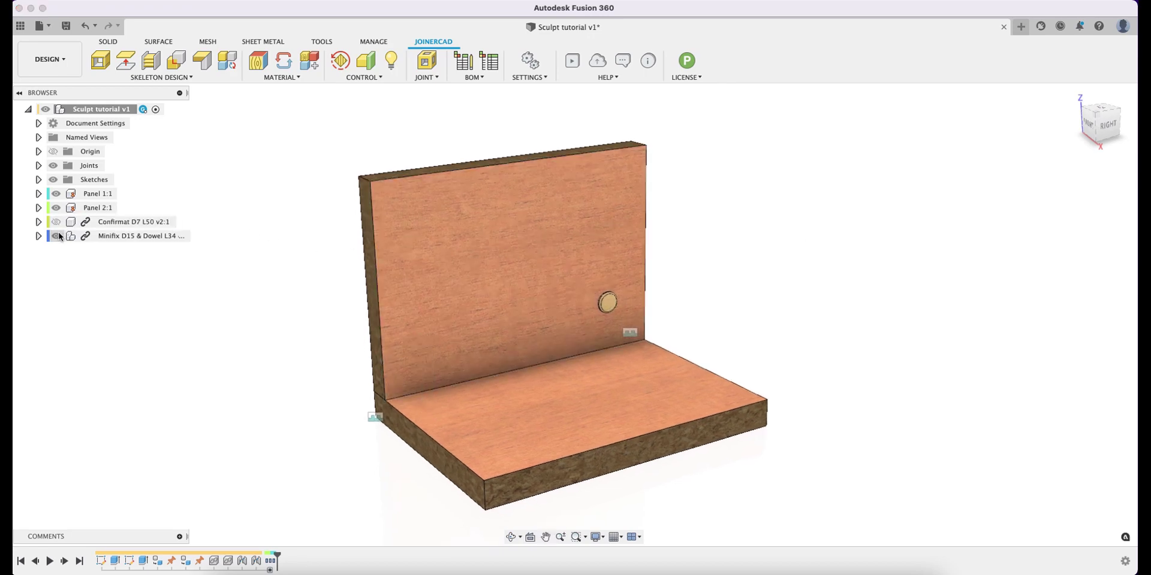
click(57, 236)
click(57, 210)
click(57, 208)
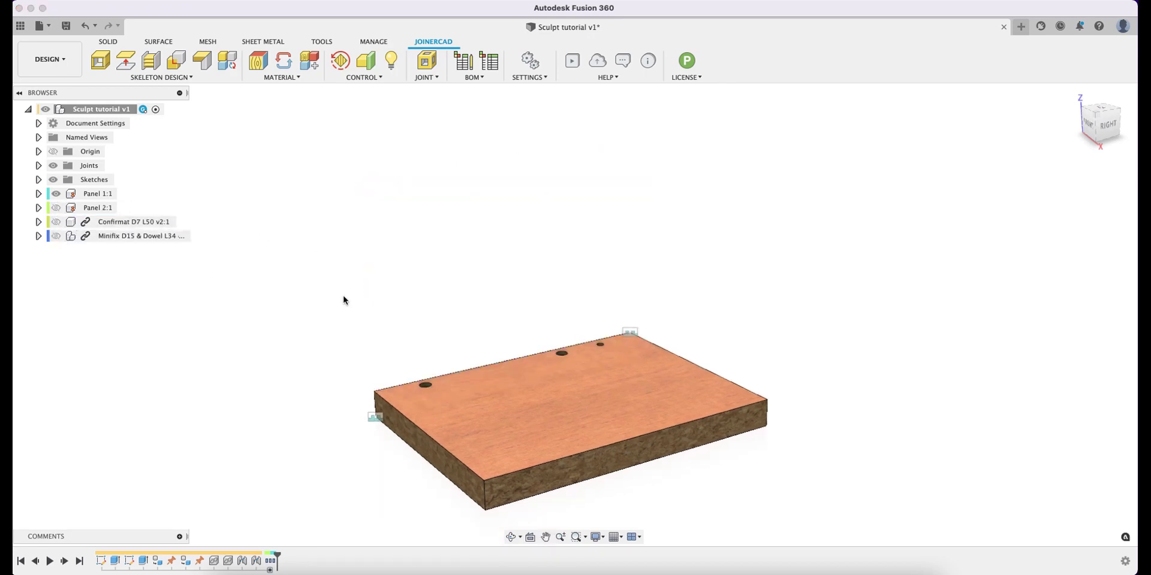
shift+middle_drag(462, 325, 421, 252)
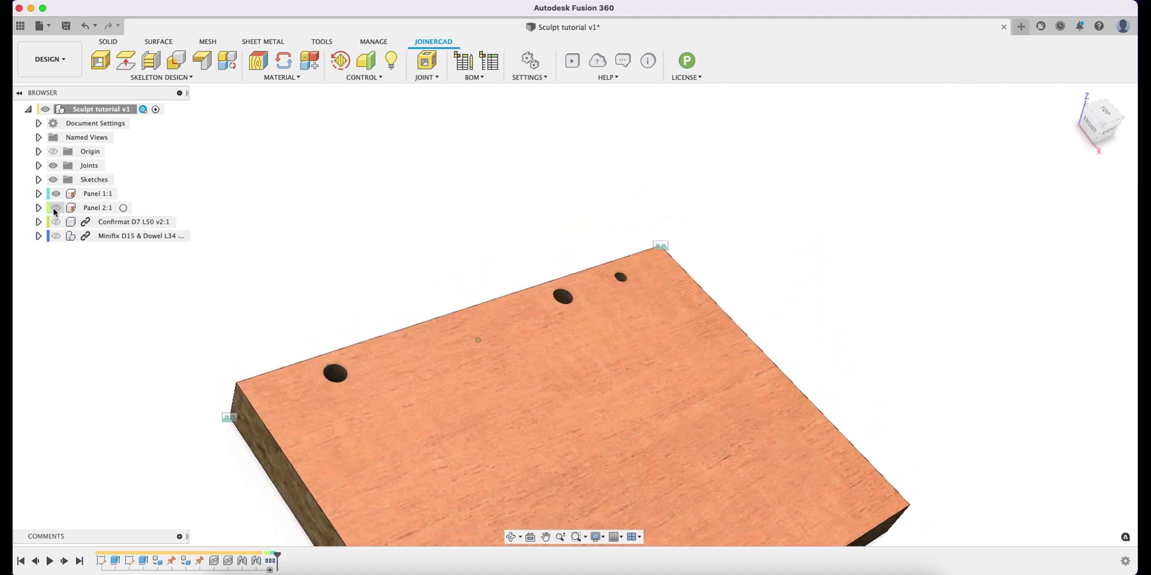
Inspect Panel 2:1's holes alone, then show Panel 1:1 and the Minifix fitting again
click(56, 207)
click(56, 194)
shift+middle_drag(540, 324, 727, 285)
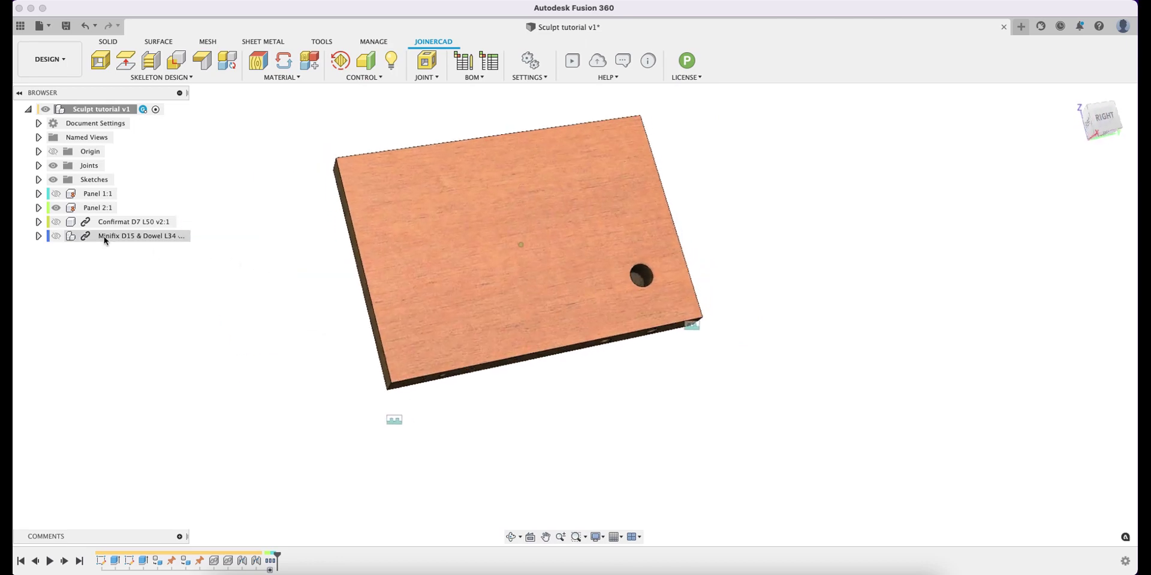
click(56, 193)
click(55, 222)
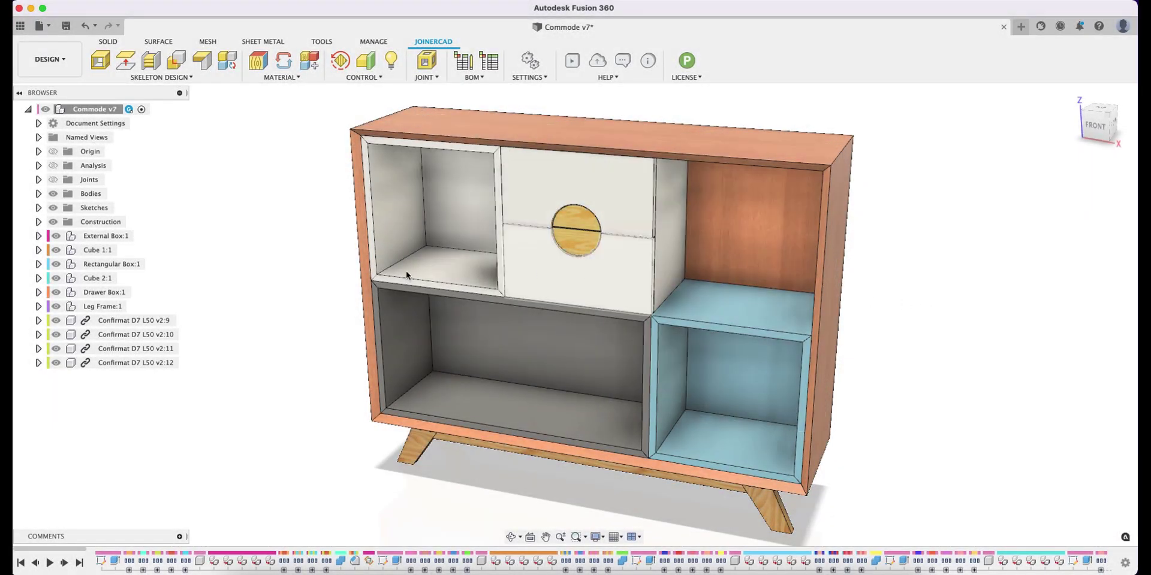
Activate the Drawer Box:1 component and isolate it
click(94, 292)
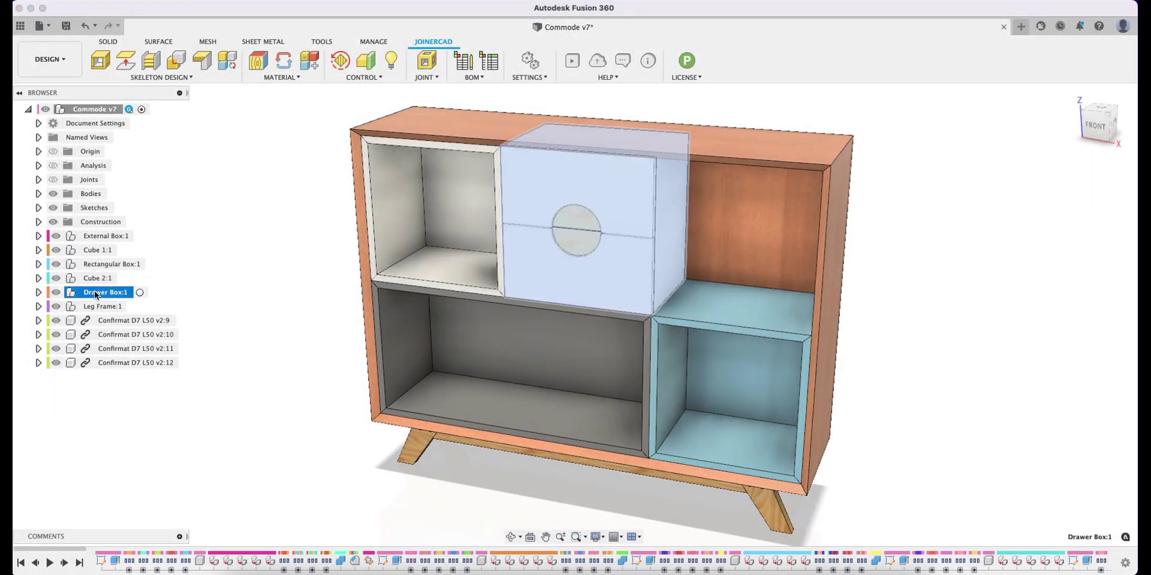
double_click(127, 292)
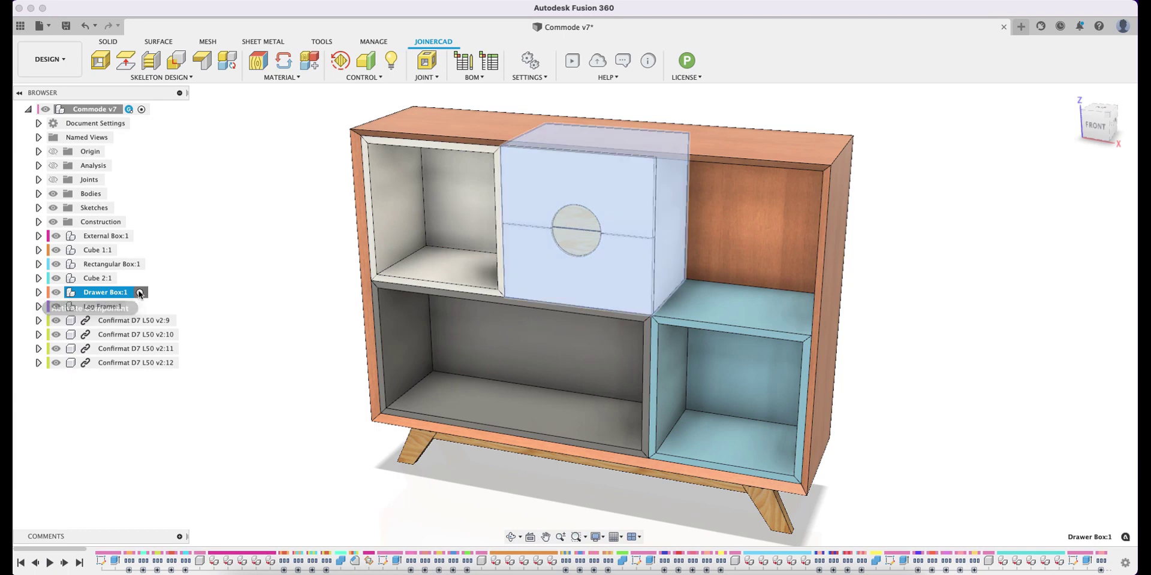
right_click(126, 294)
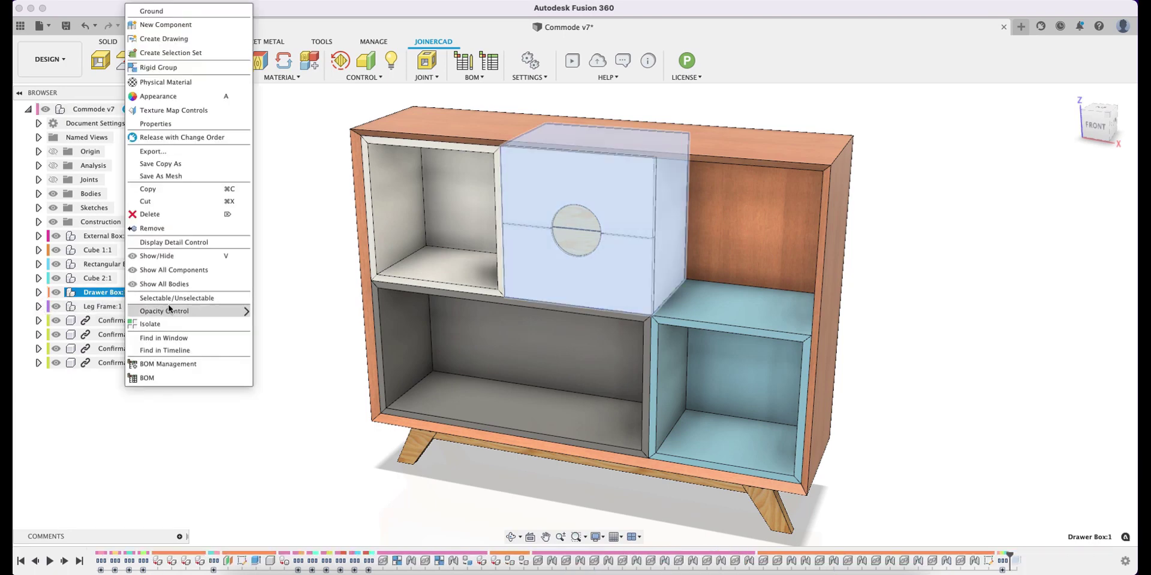
click(153, 324)
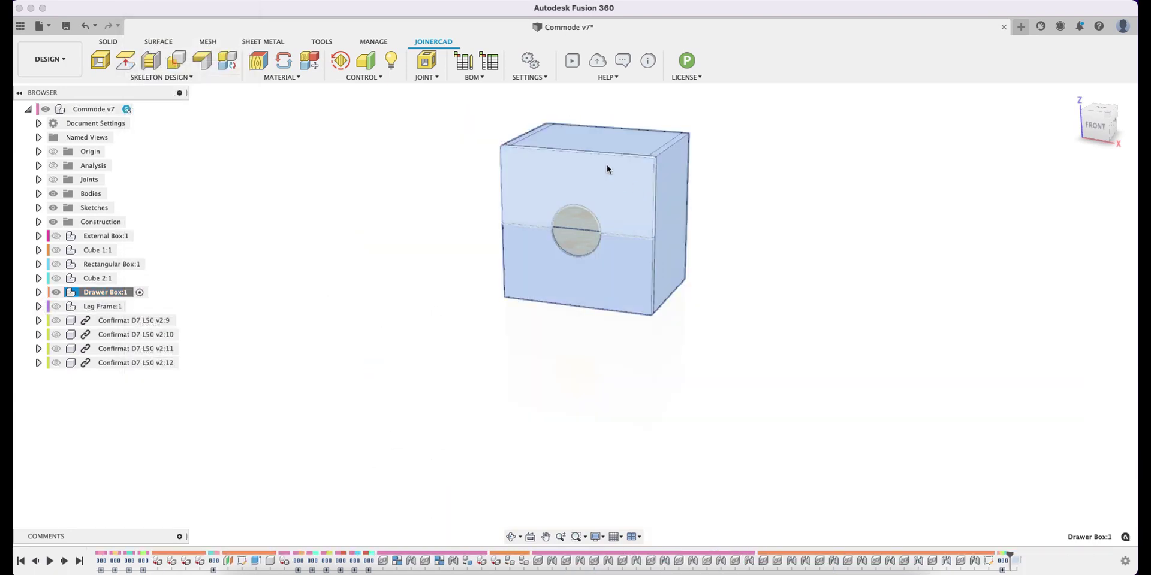
scroll(606, 167, up, 5)
drag(593, 186, 583, 206)
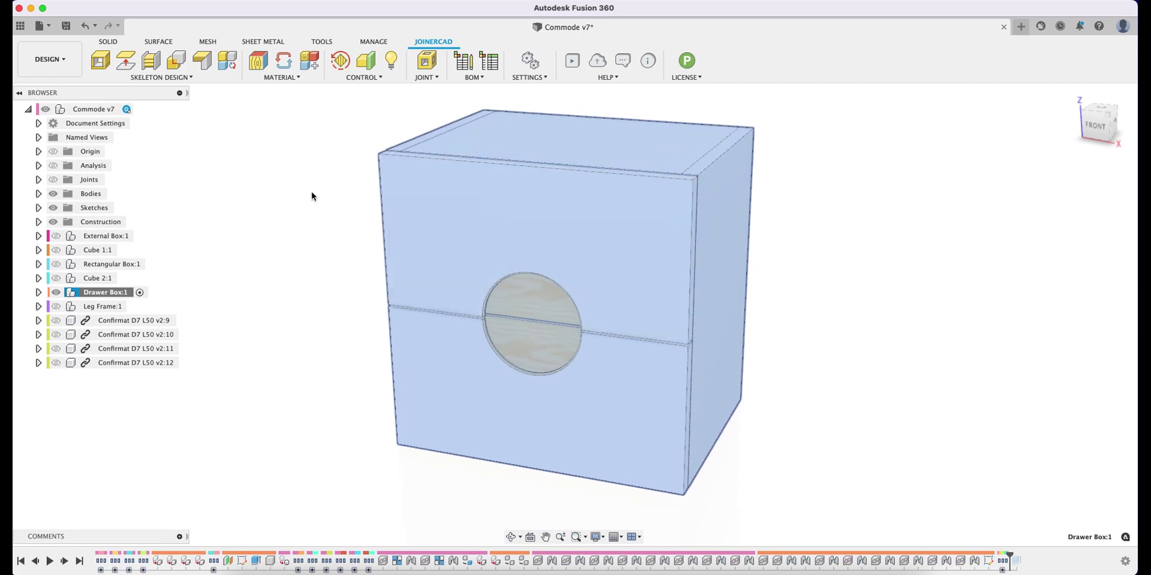
key(Escape)
Set Drawer Box:1 opacity to 60%
right_click(89, 292)
mouse_move(179, 311)
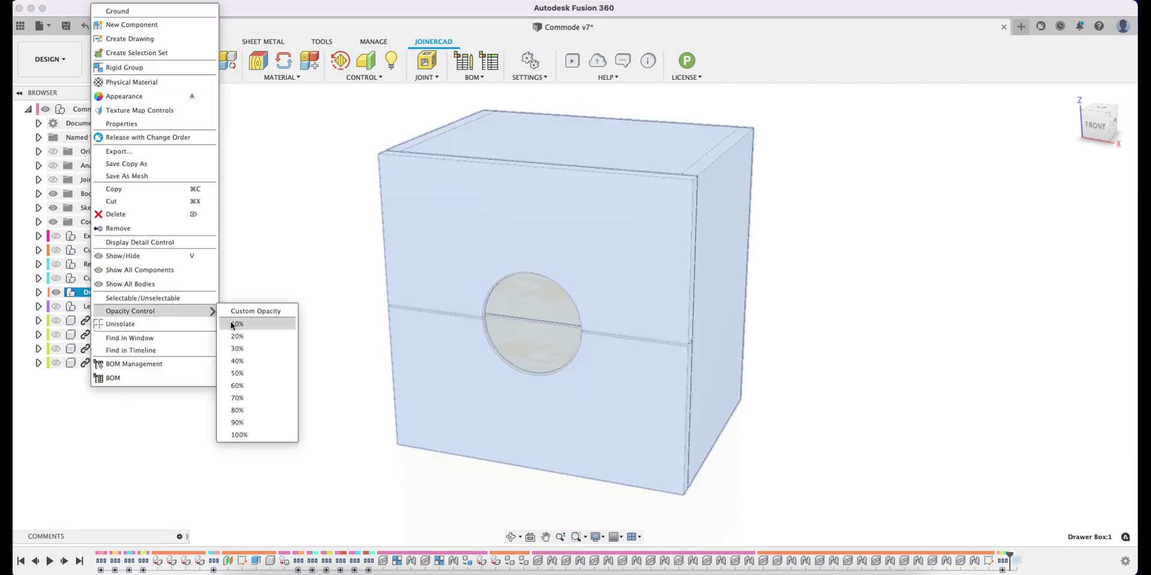
click(238, 386)
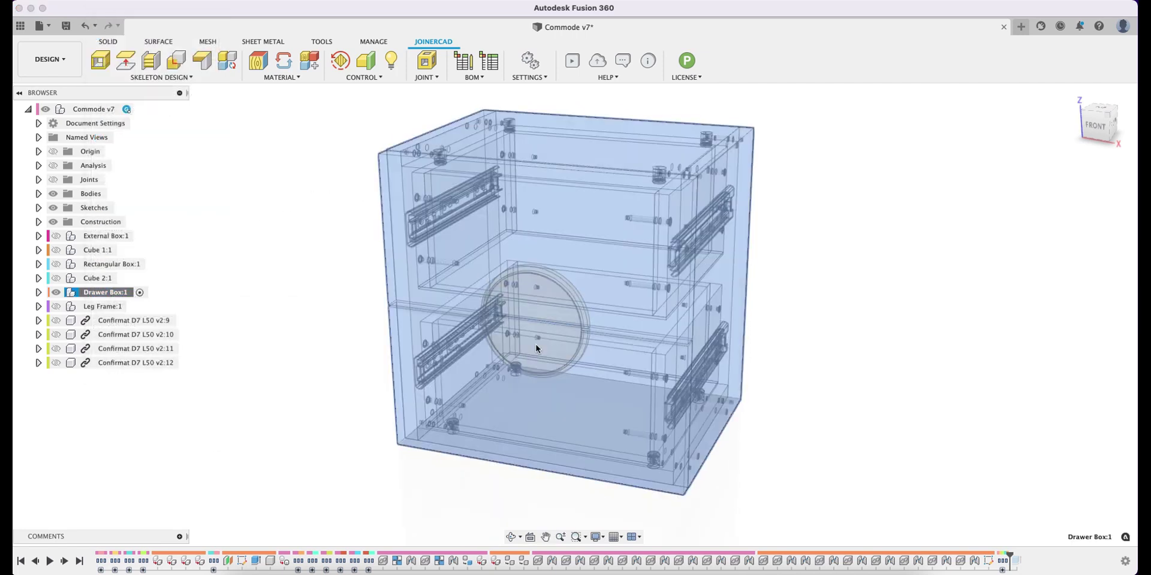
click(824, 310)
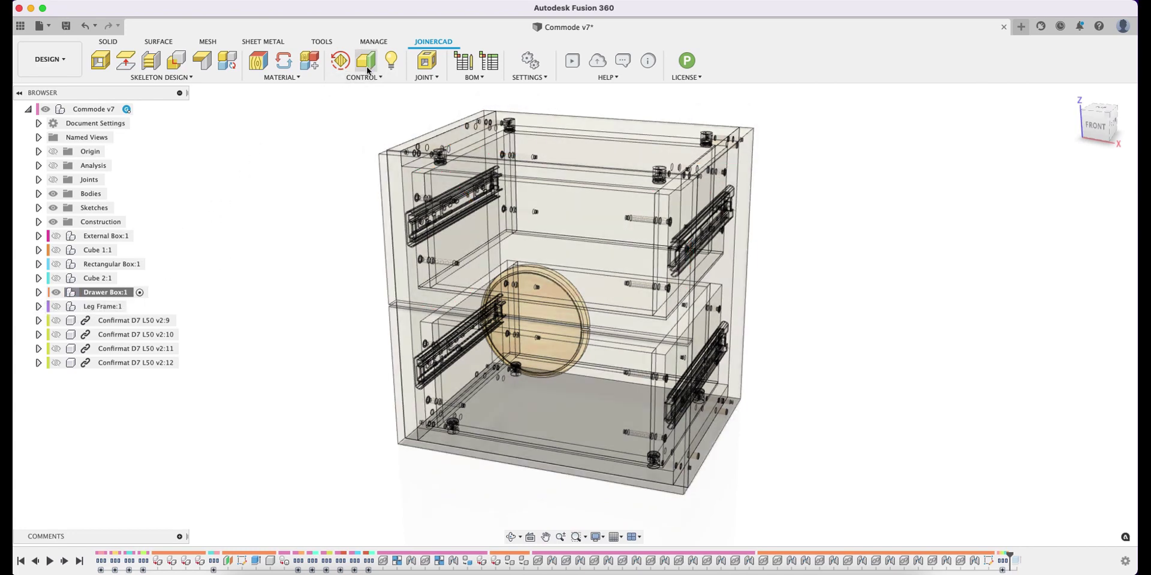
Run JoinerCAD Sculpt on all collected JoinerCAD parts of Drawer Box:1
click(432, 64)
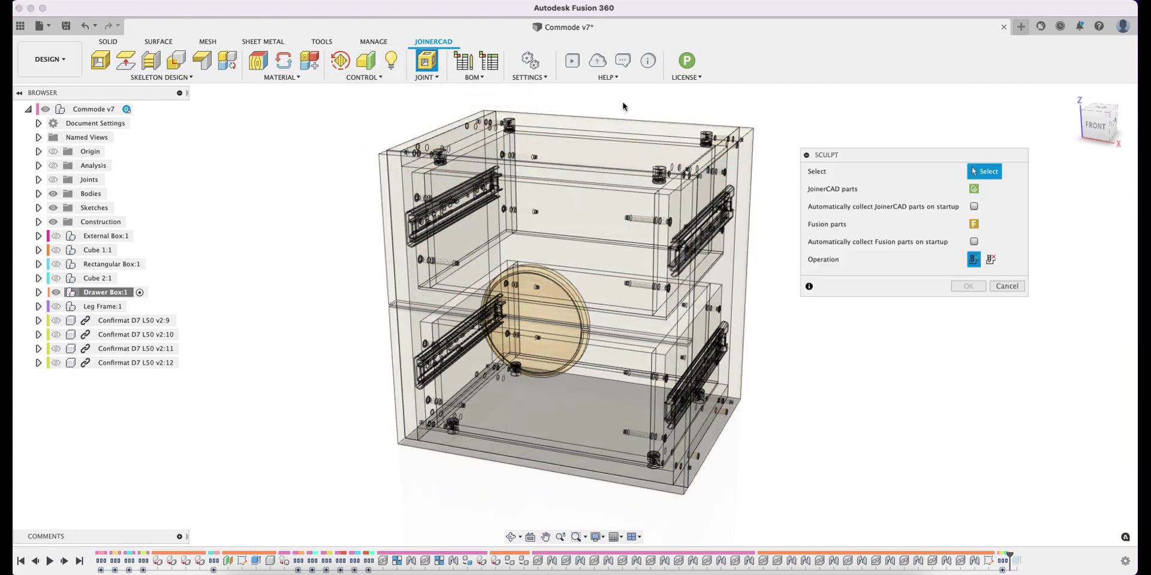
click(975, 188)
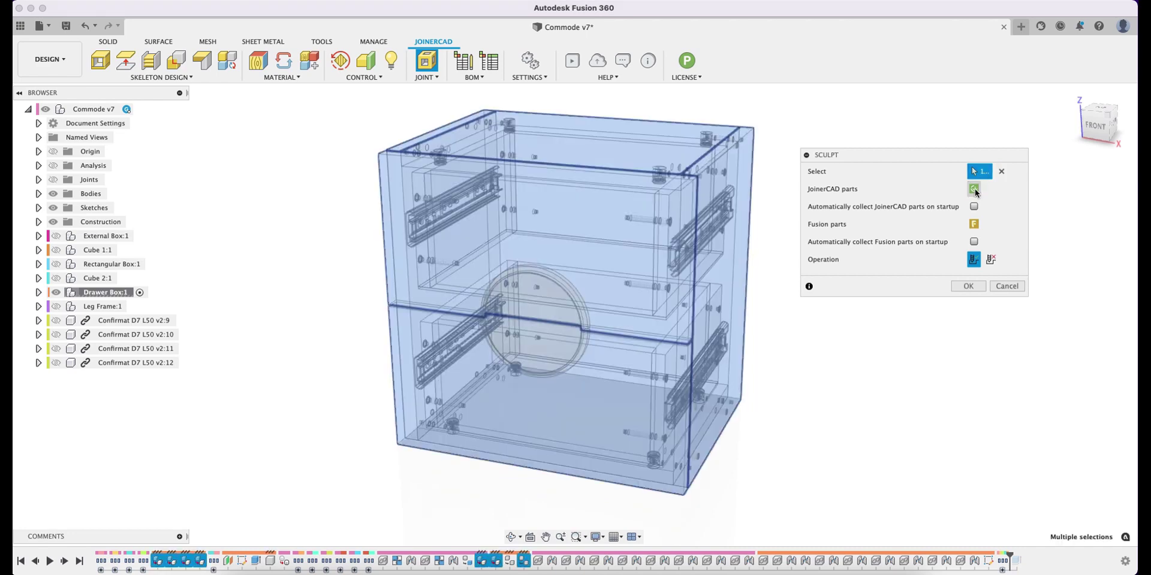
click(976, 288)
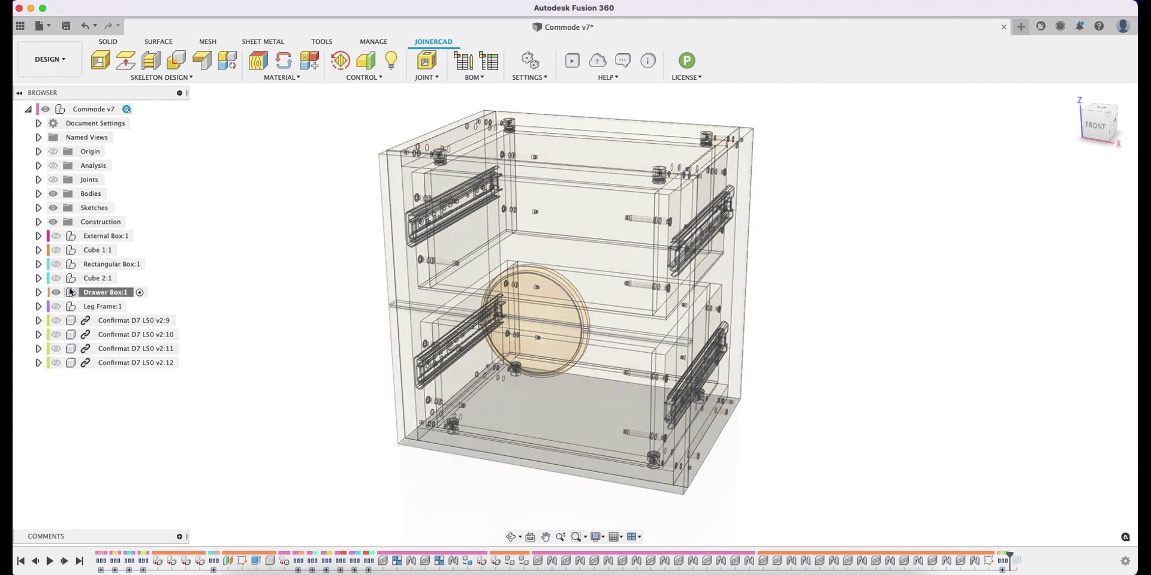
Set Drawer Box:1 opacity back to 100%
click(38, 292)
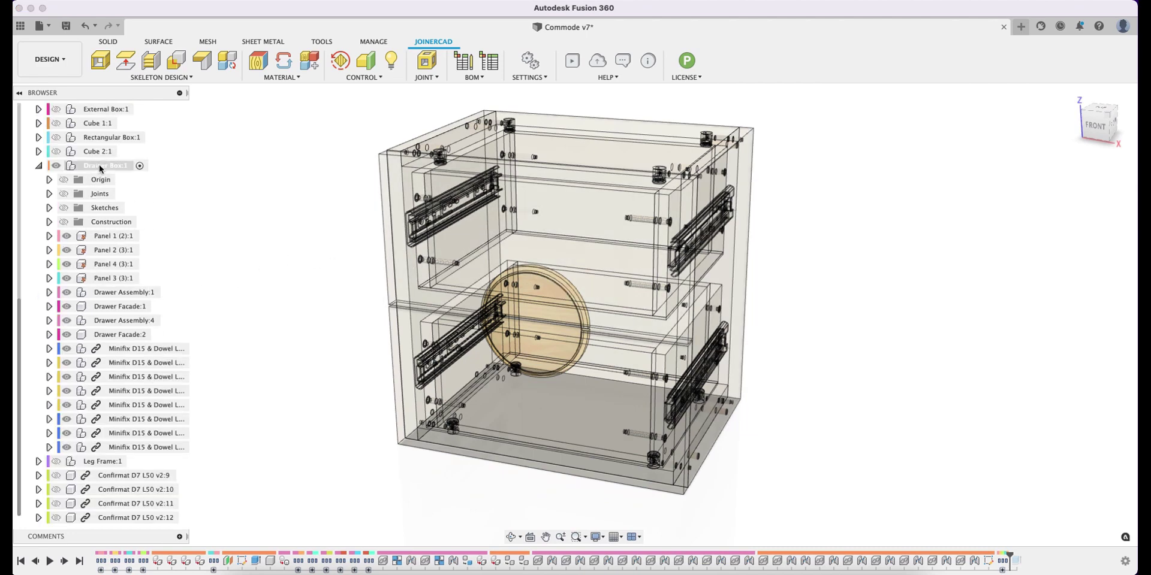
right_click(100, 169)
mouse_move(207, 475)
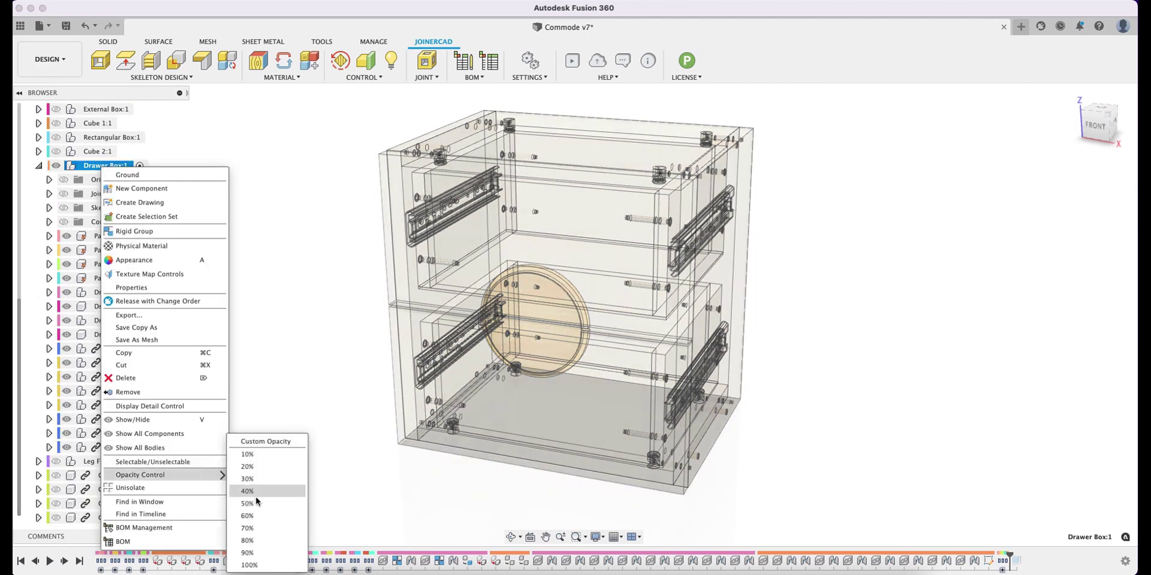
click(249, 565)
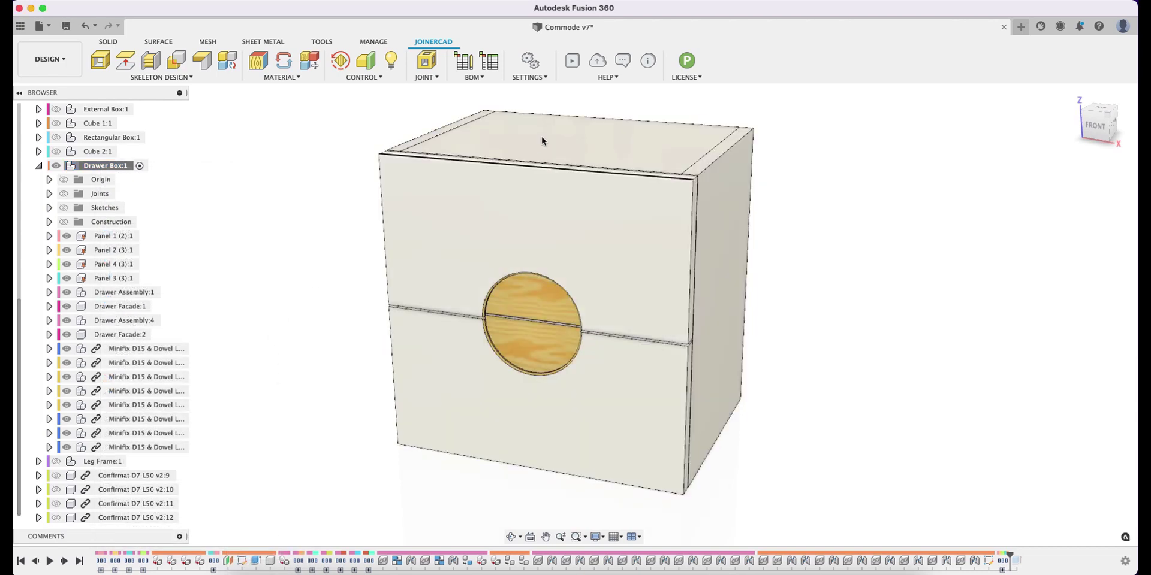
Isolate Panel 3 (3):1 and orbit to inspect its drilled holes
right_click(123, 281)
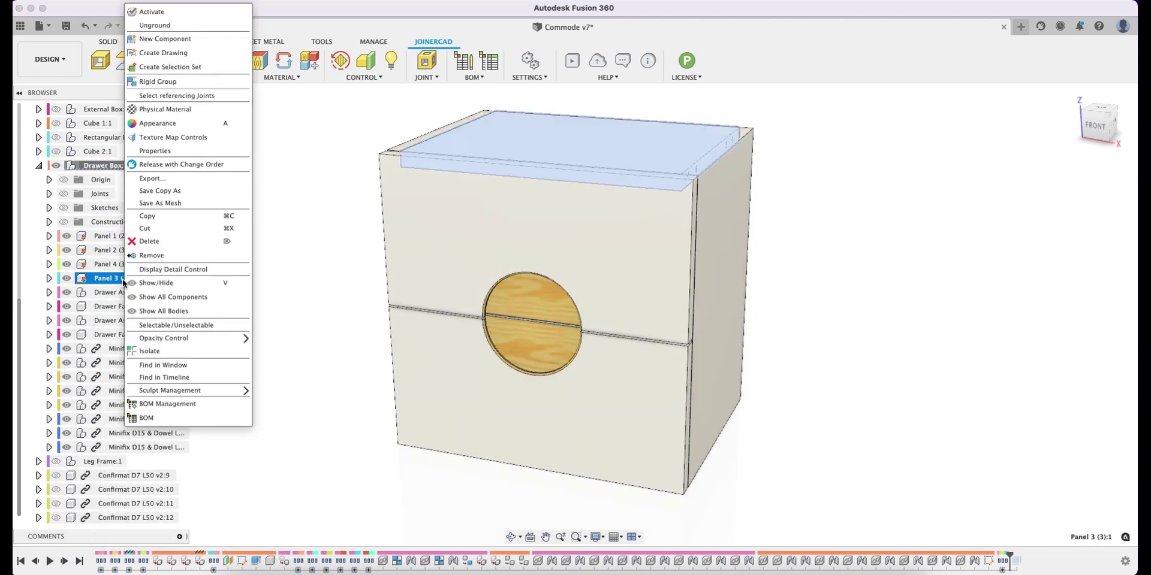
click(178, 351)
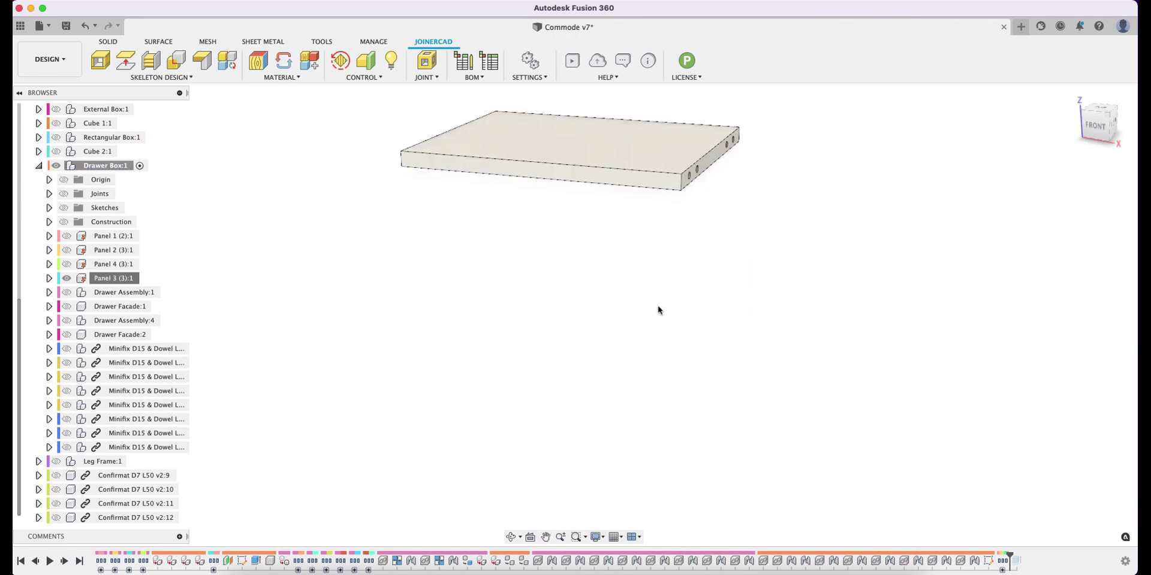
shift+middle_drag(658, 310, 630, 222)
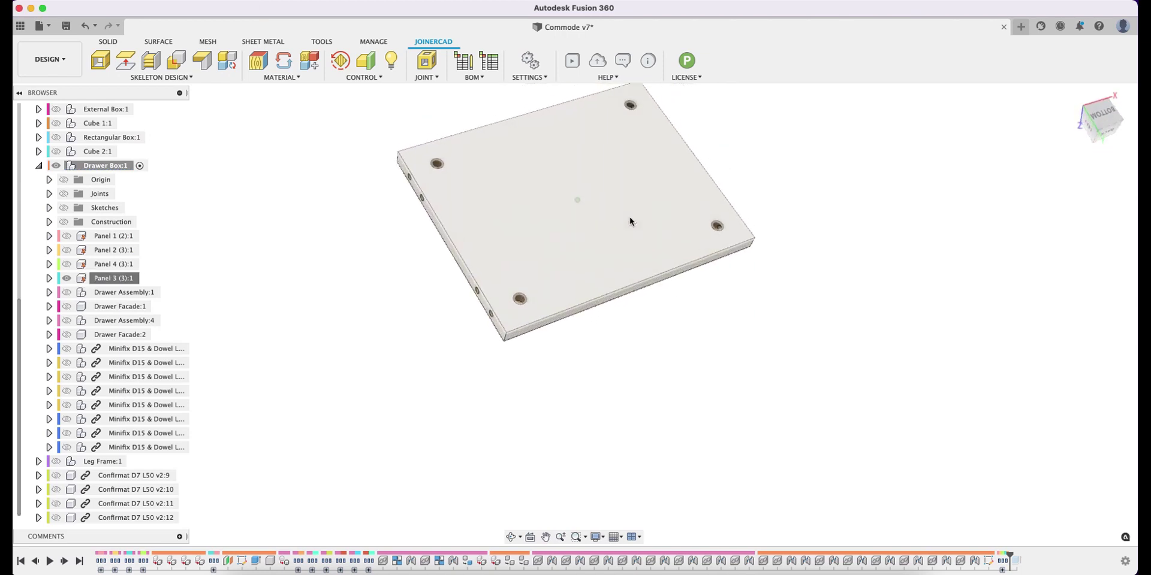
scroll(629, 222, up, 5)
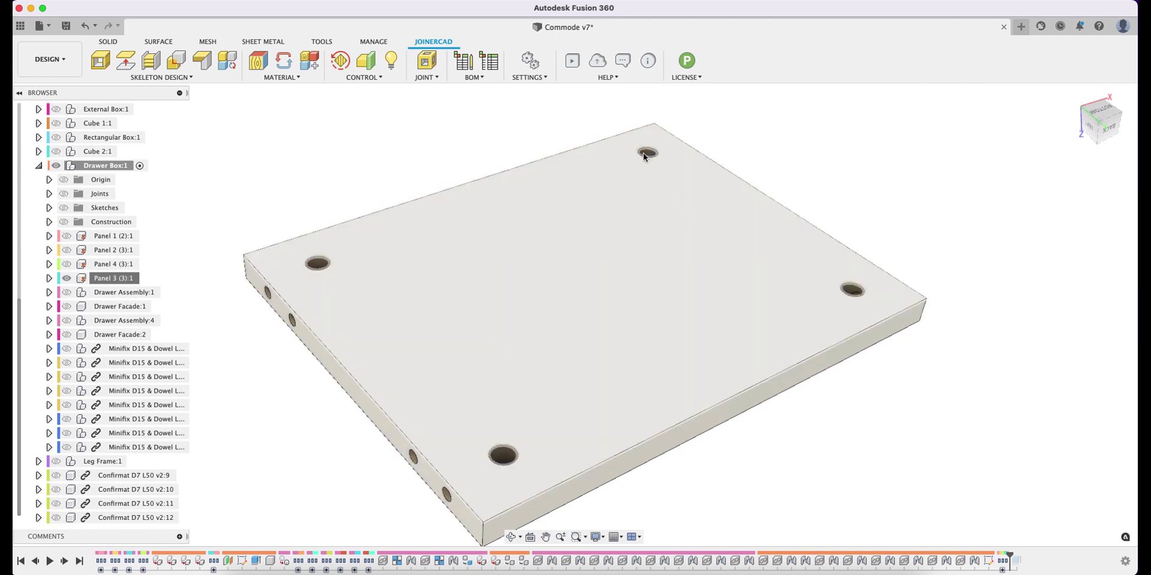
scroll(644, 157, down, 3)
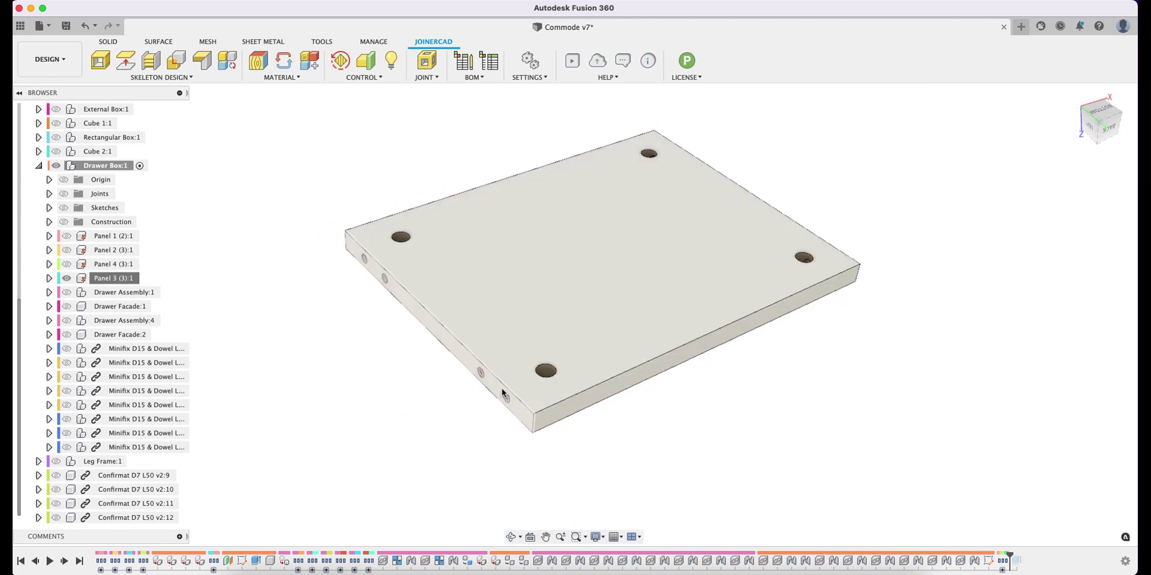
scroll(502, 393, up, 3)
scroll(487, 413, down, 3)
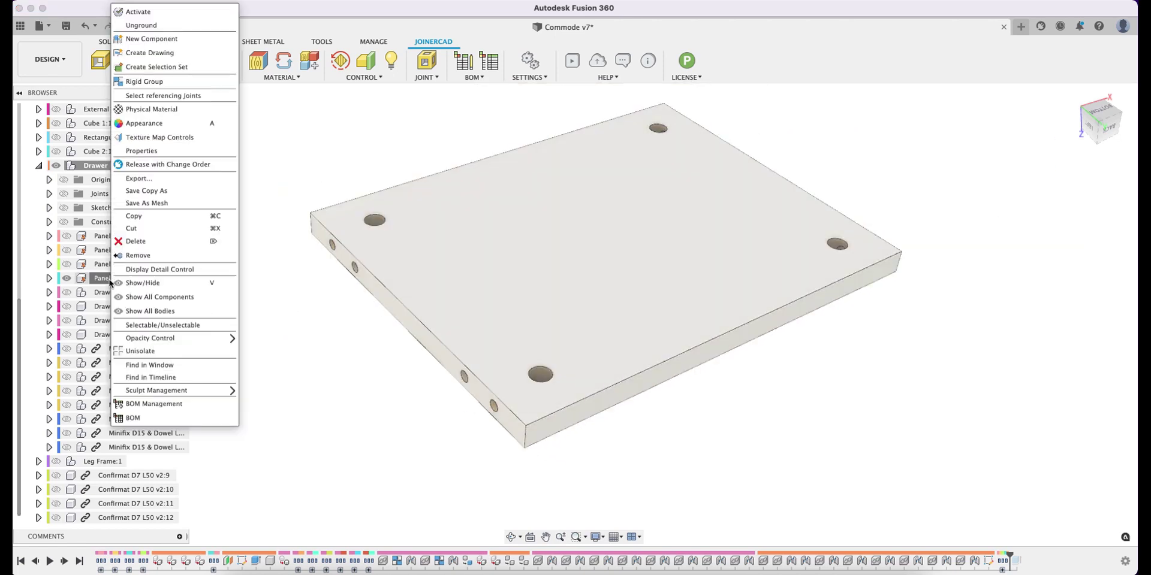
Unisolate Panel 3 (3):1 and orbit around the full commode cabinet
right_click(113, 278)
click(183, 354)
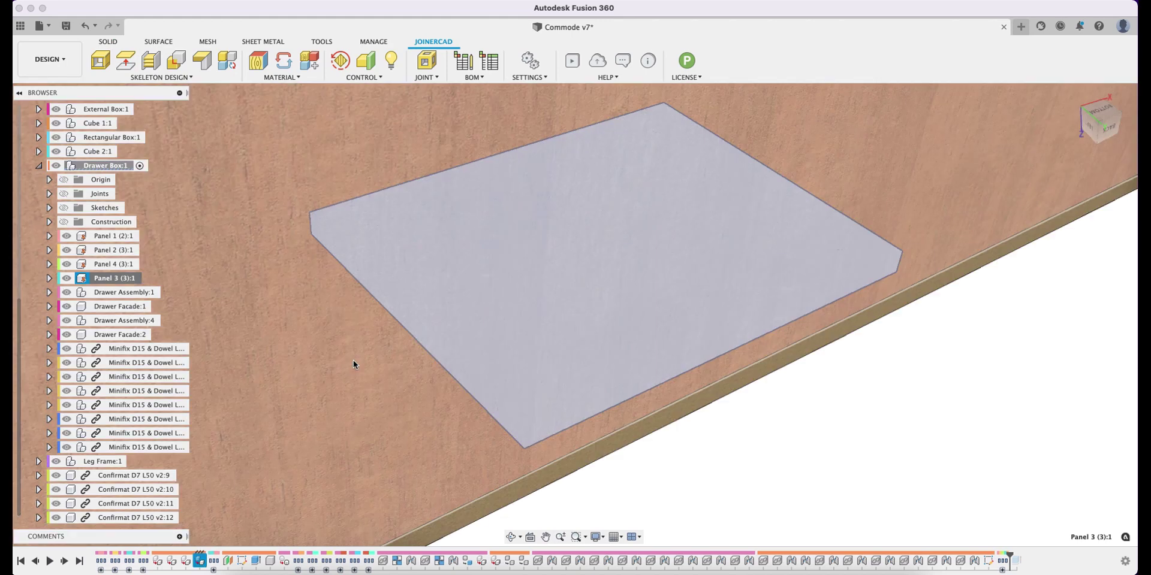
scroll(546, 376, down, 5)
shift+middle_drag(619, 408, 537, 362)
scroll(538, 363, up, 3)
scroll(537, 362, down, 5)
shift+middle_drag(634, 264, 815, 245)
scroll(815, 246, up, 5)
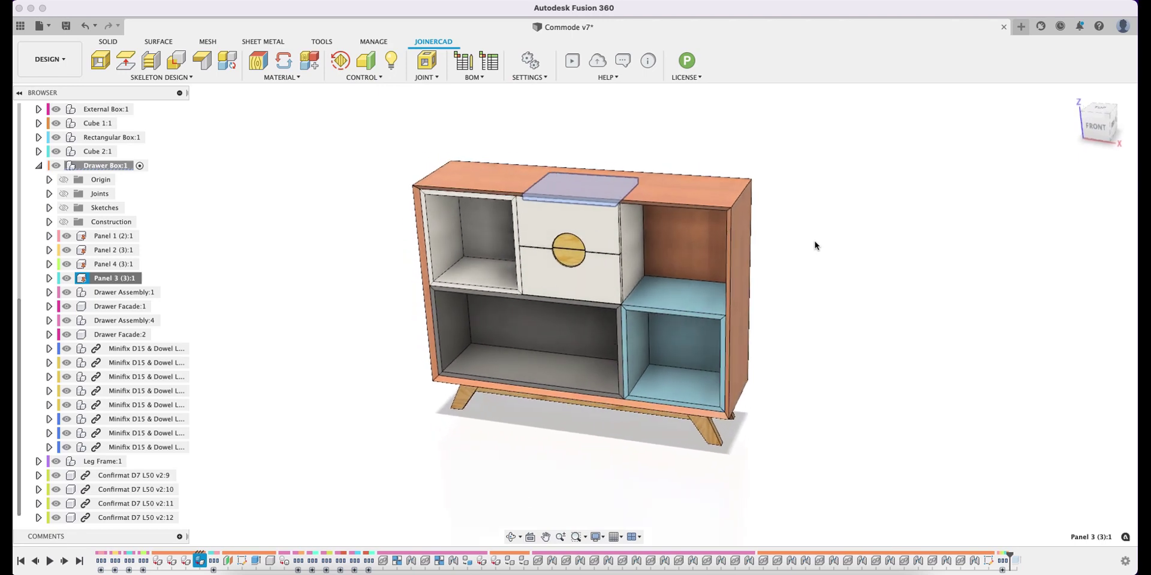
click(846, 242)
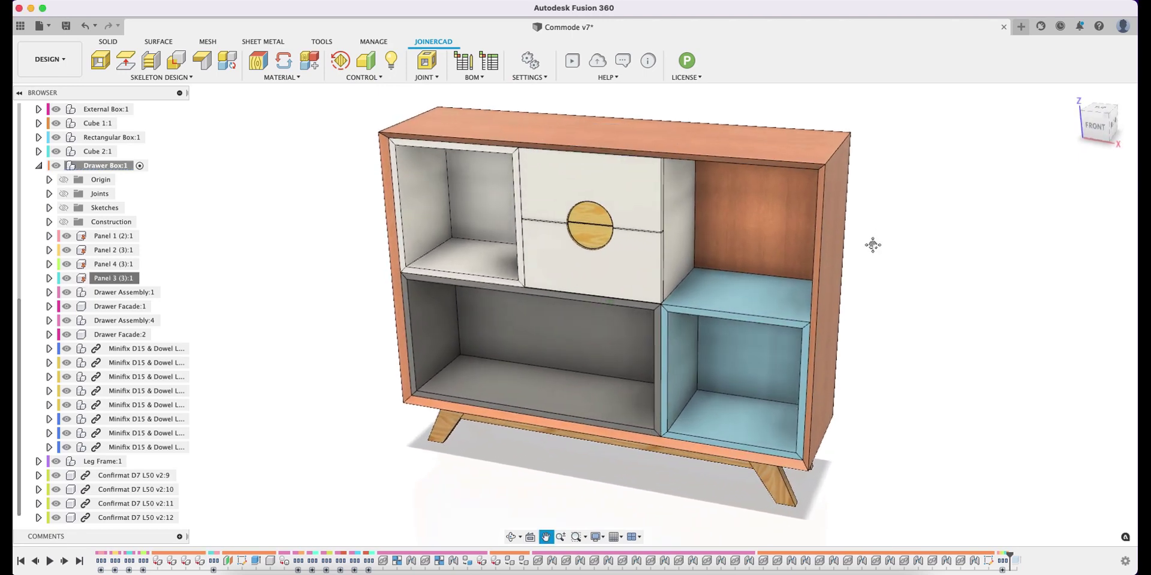